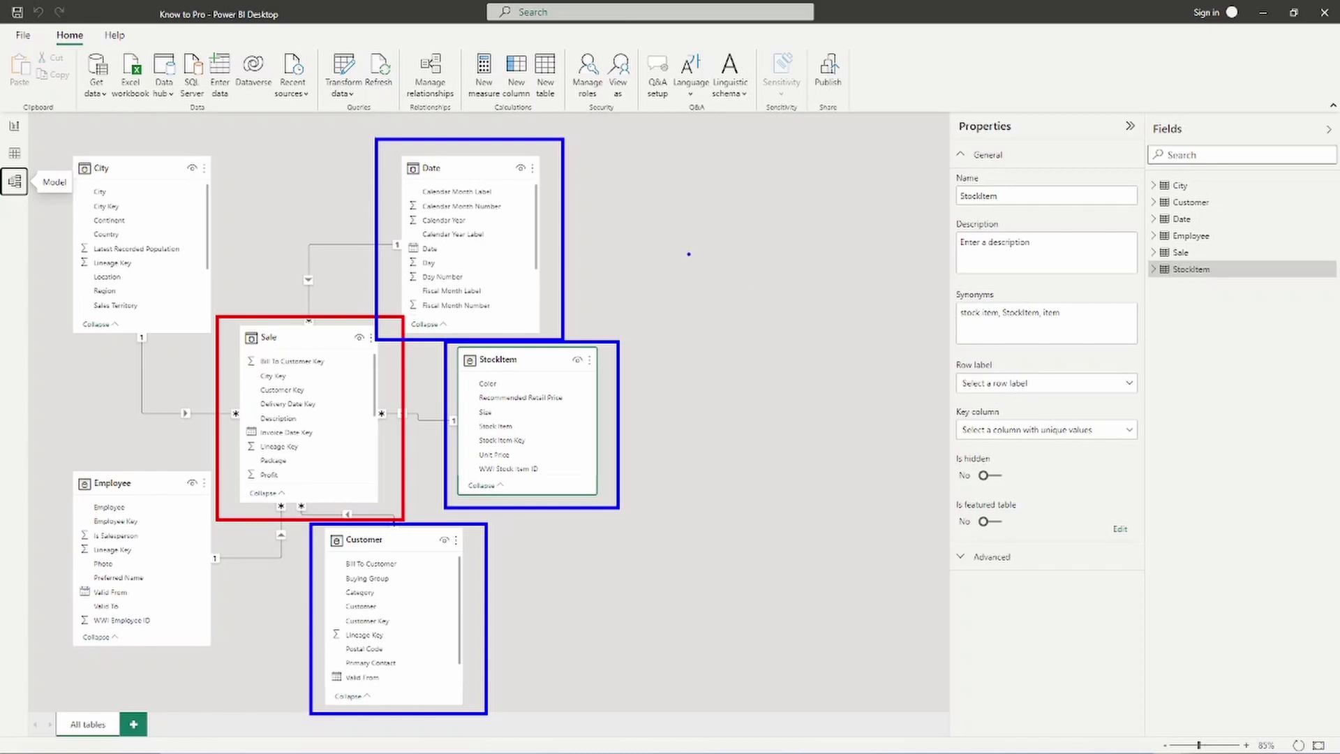
pyautogui.moveTo(674, 247); pyautogui.dragTo(676, 273)
pyautogui.write('Related')
pyautogui.press('Return')
pyautogui.write('RE')
pyautogui.press('BackSpace')
pyautogui.write('elta')
pyautogui.press('BackSpace')
pyautogui.press('BackSpace')
pyautogui.write('ated Table')
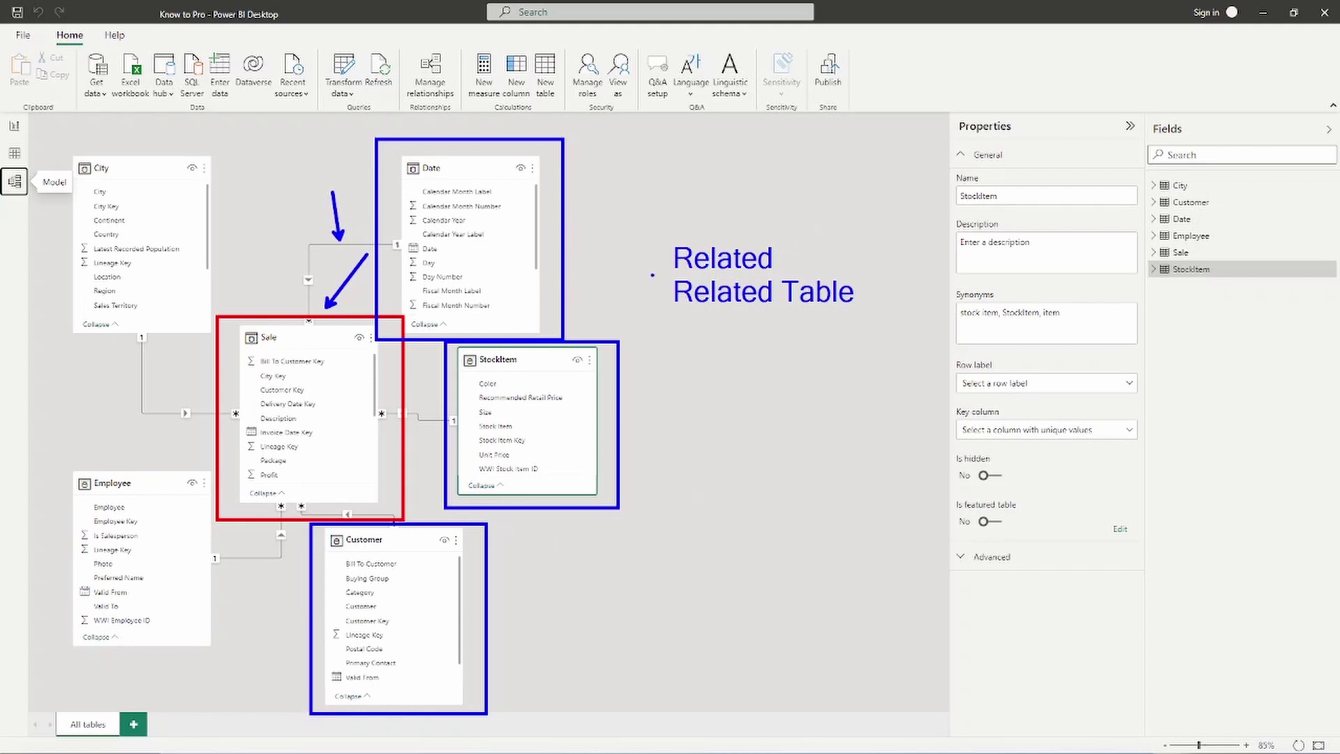
pyautogui.moveTo(657, 272); pyautogui.dragTo(873, 323)
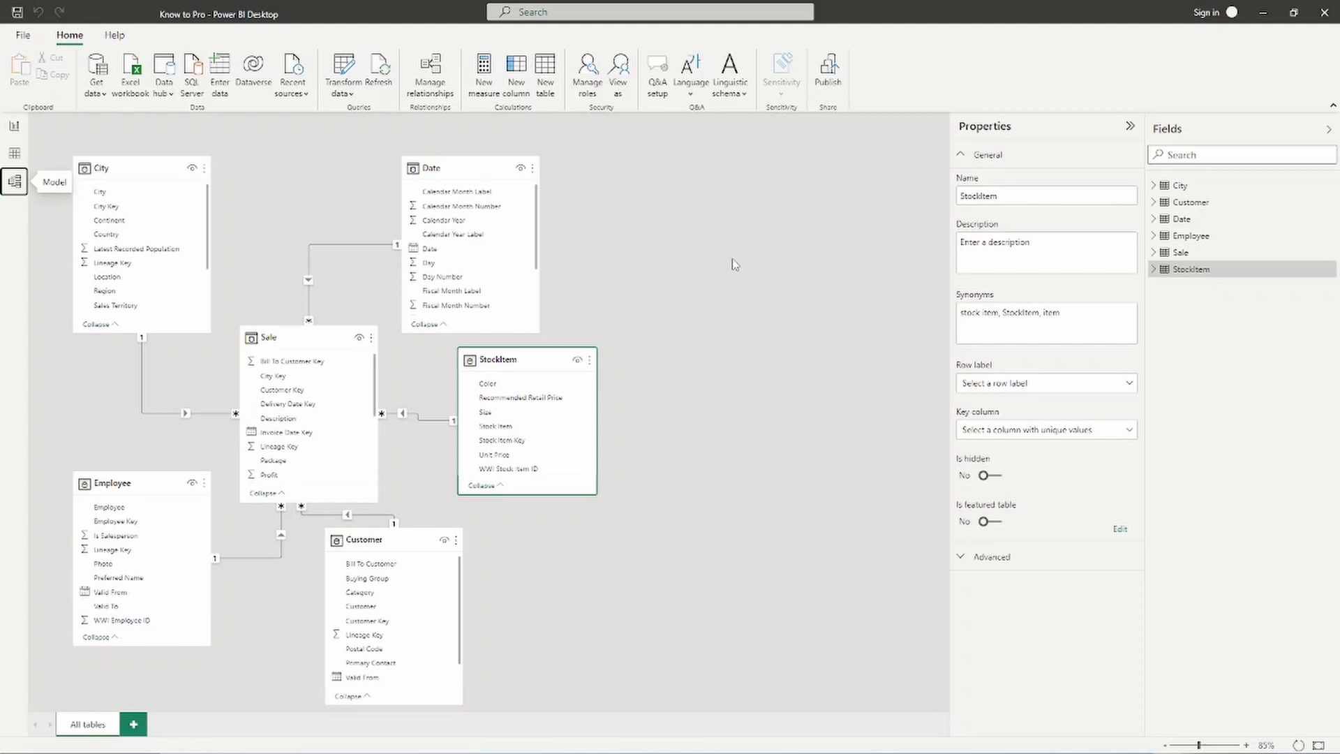
pyautogui.moveTo(318, 317); pyautogui.dragTo(381, 248)
pyautogui.press('t')
pyautogui.write('Relate')
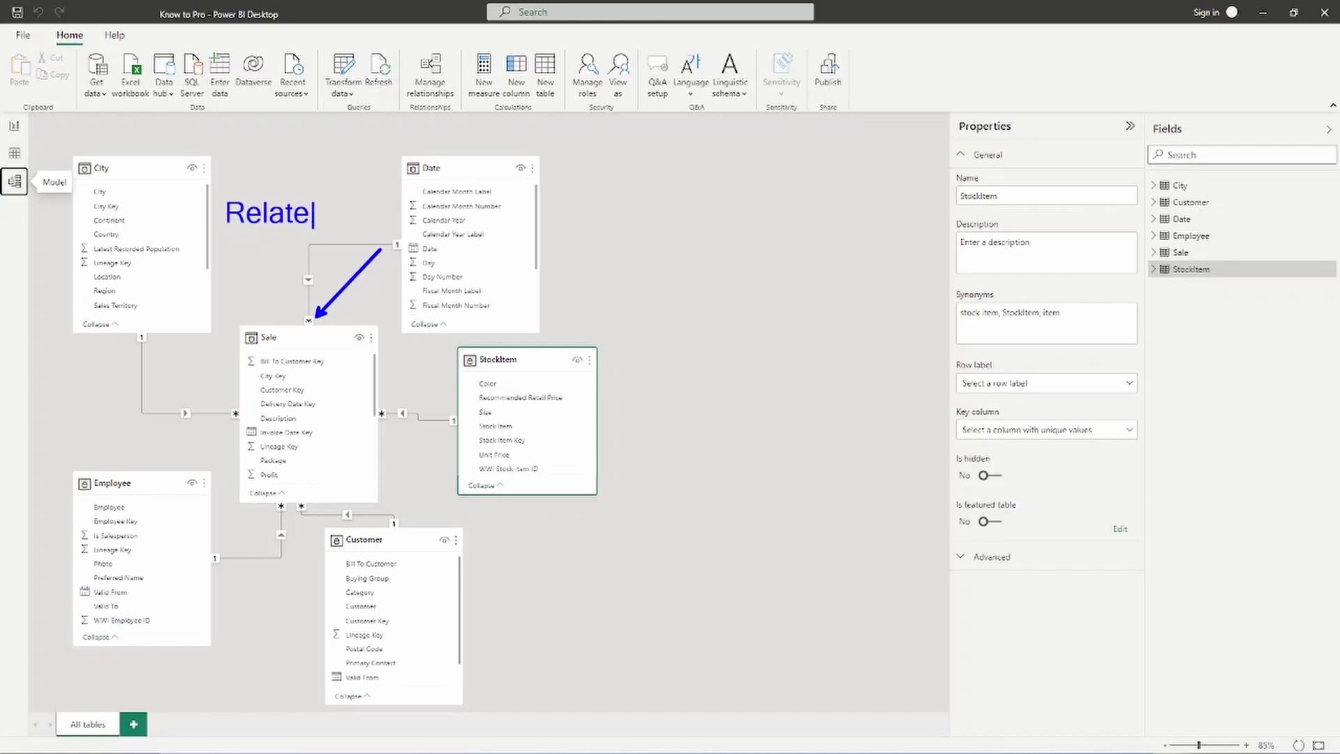
pyautogui.write('dtable')
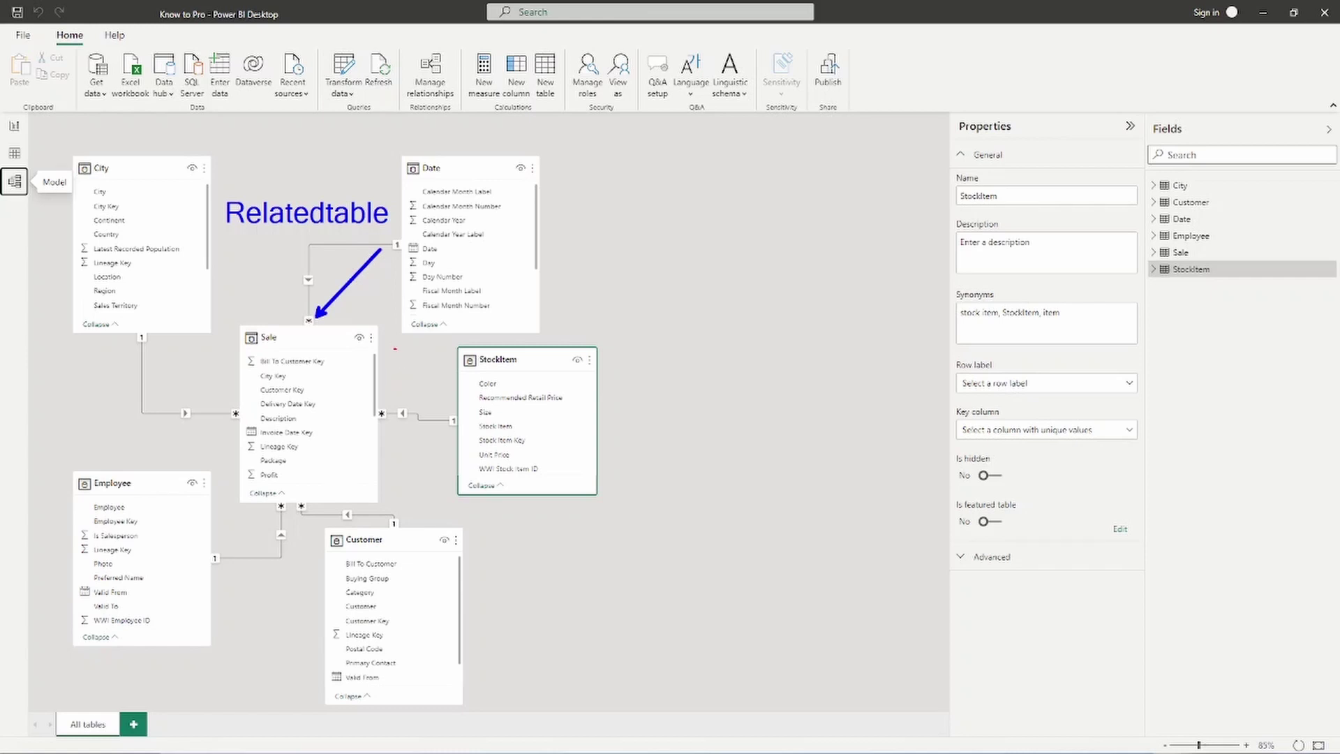
pyautogui.moveTo(449, 379); pyautogui.dragTo(351, 377)
pyautogui.write('t')
pyautogui.write('Re')
pyautogui.write('lated')
pyautogui.press('Escape')
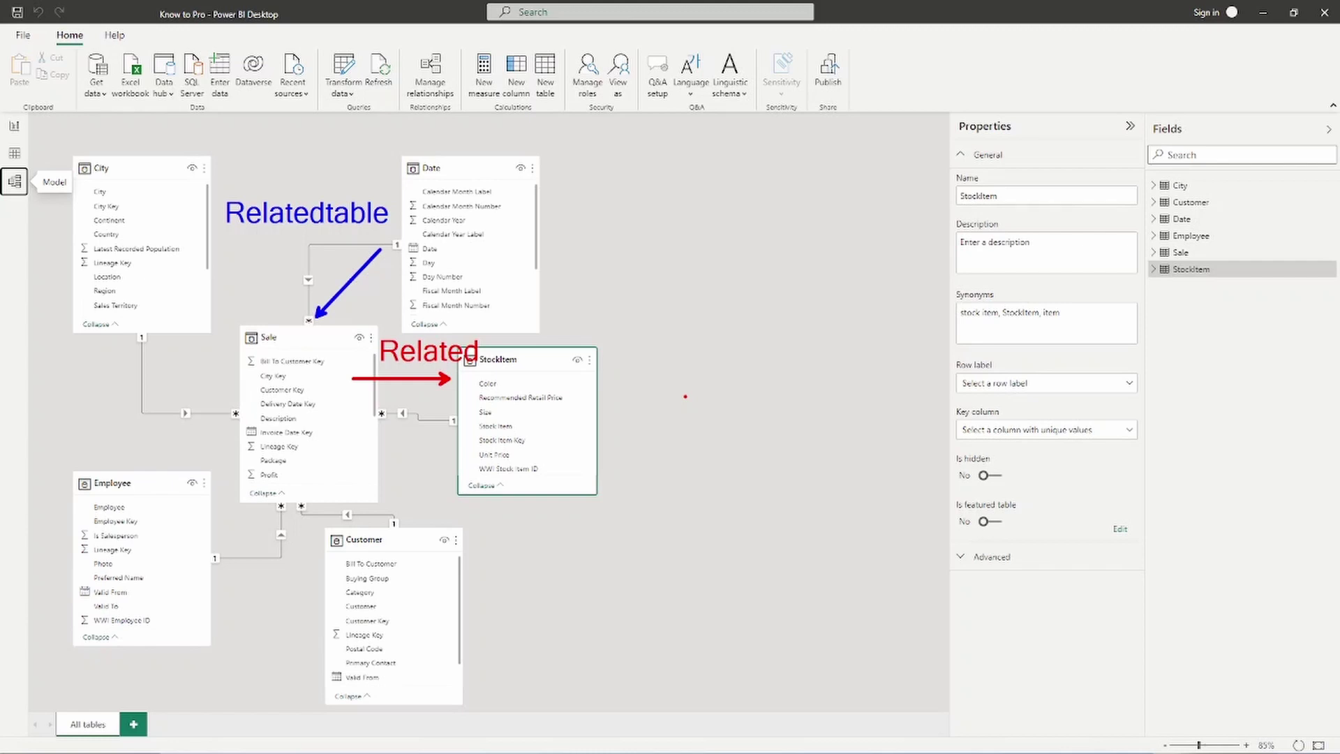
pyautogui.press('Escape')
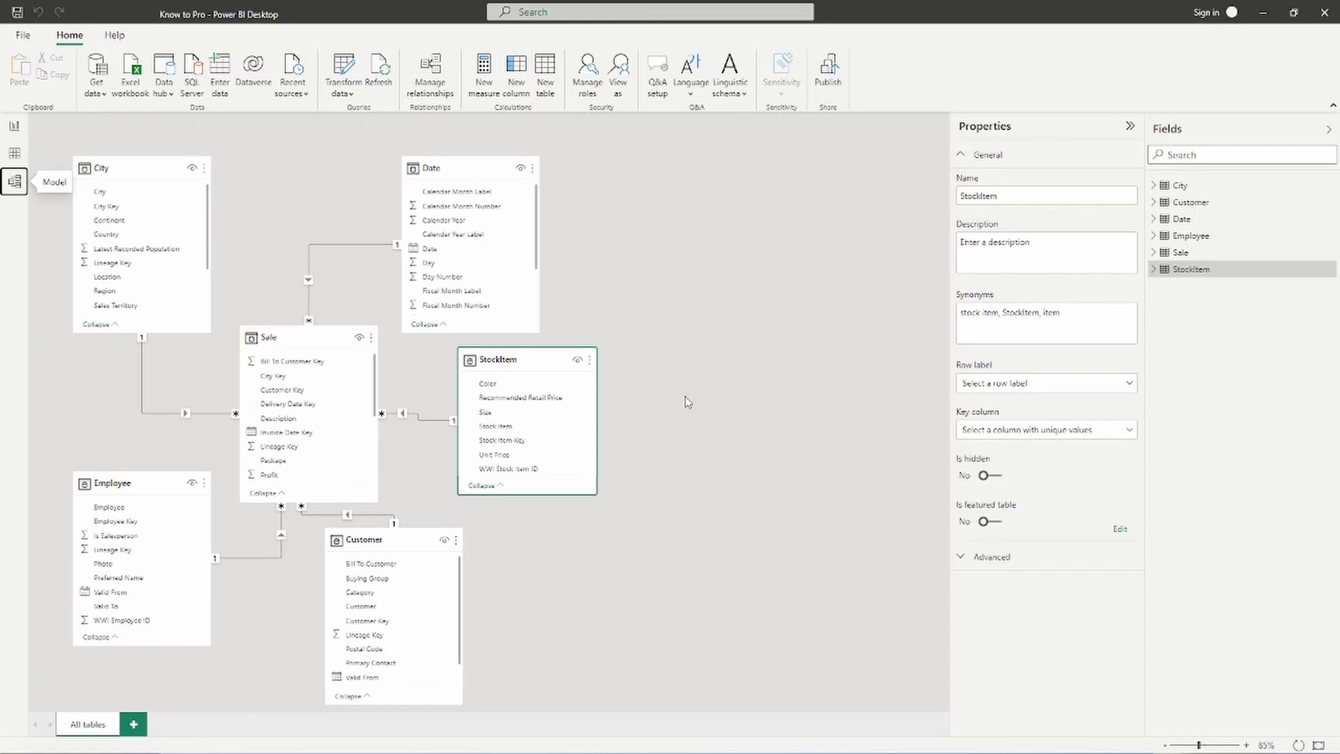
pyautogui.moveTo(442, 341)
pyautogui.mouseDown()
pyautogui.moveTo(497, 405)
pyautogui.moveTo(648, 498)
pyautogui.moveTo(624, 507)
pyautogui.mouseUp()
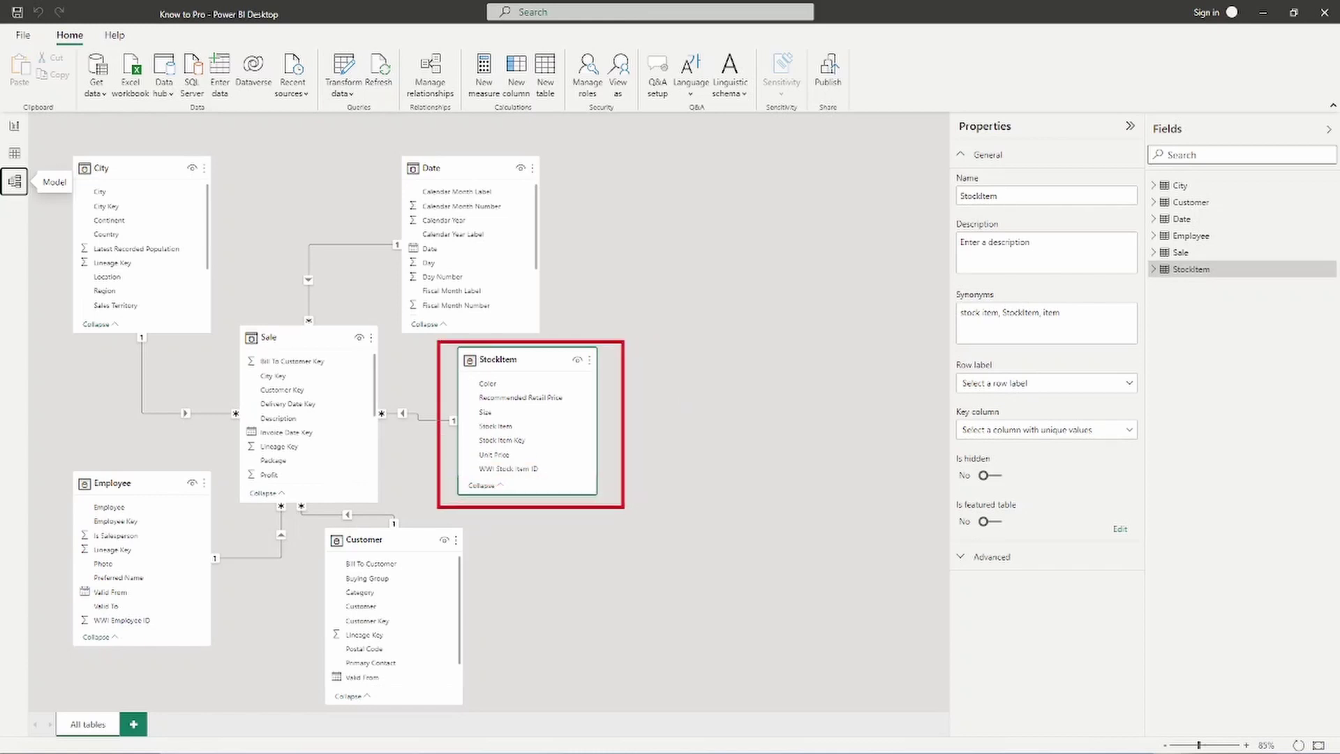
pyautogui.moveTo(224, 319)
pyautogui.mouseDown()
pyautogui.moveTo(356, 443)
pyautogui.moveTo(403, 513)
pyautogui.mouseUp()
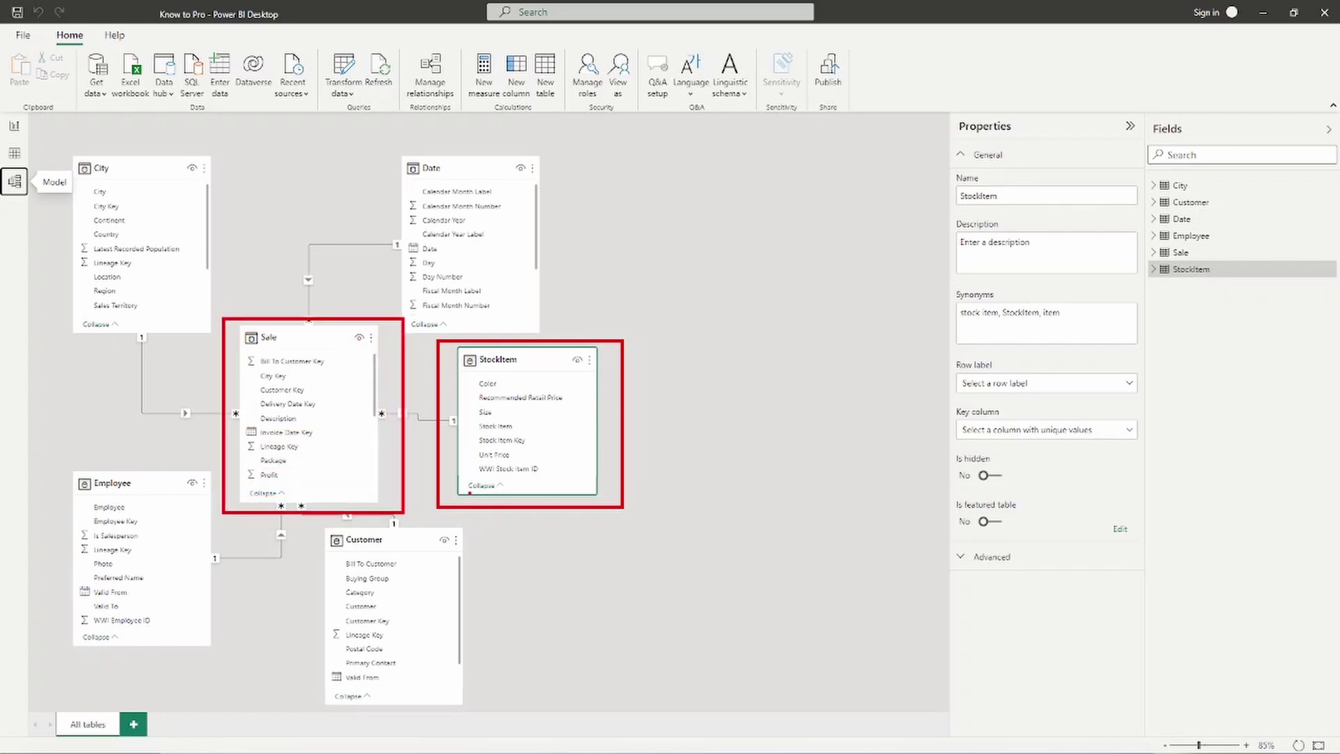
pyautogui.moveTo(420, 457); pyautogui.dragTo(420, 427)
pyautogui.press('Escape')
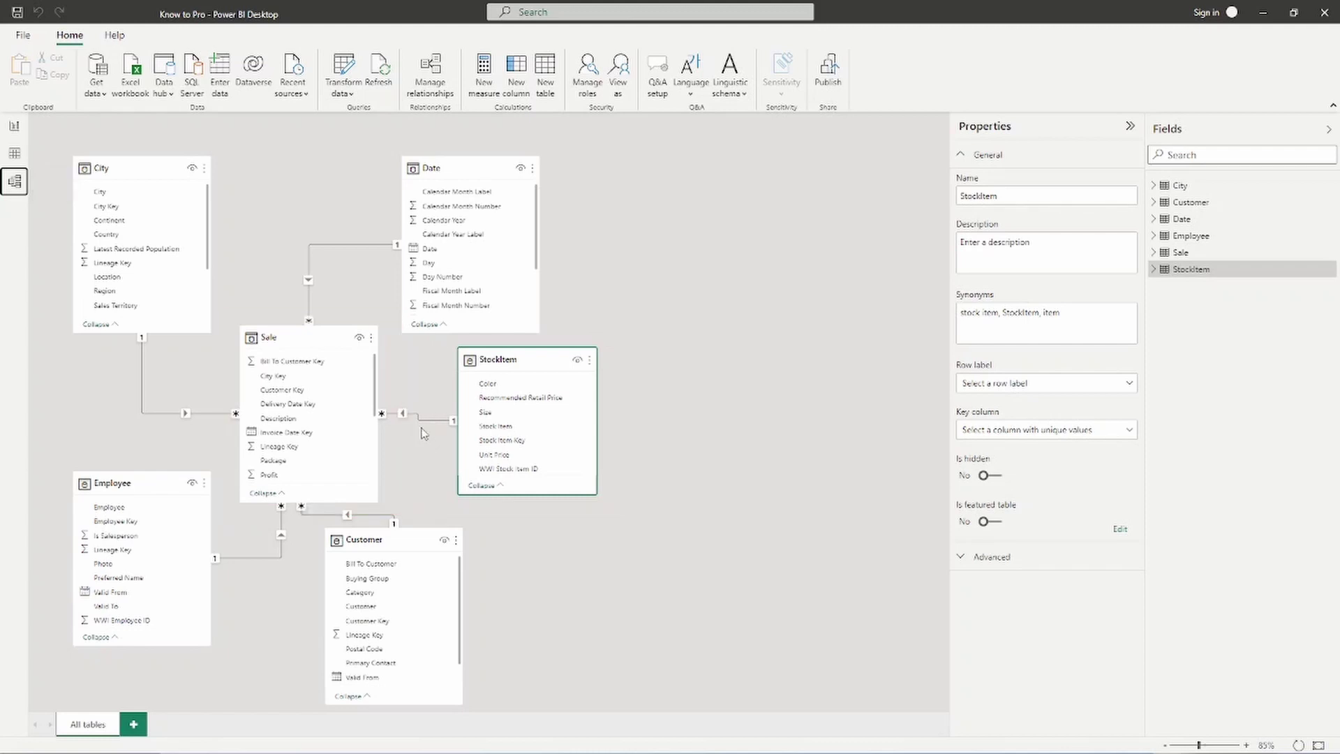
# Step: Show the StockItem table's data and add a calculated column named Total Purchased, with its expression starting on a second formula line
pyautogui.click(15, 155)
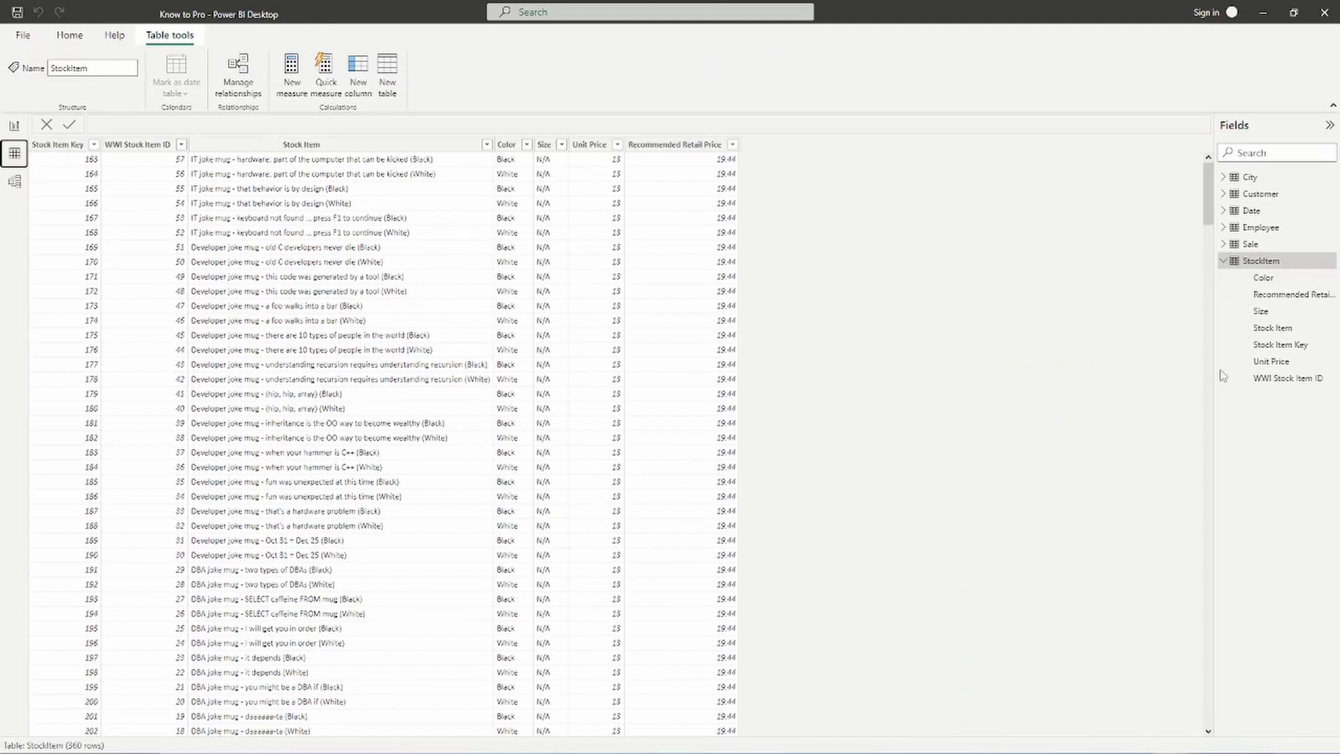
pyautogui.moveTo(1276, 266)
pyautogui.hotkey('ctrl', '2')
pyautogui.moveTo(330, 36); pyautogui.dragTo(401, 138)
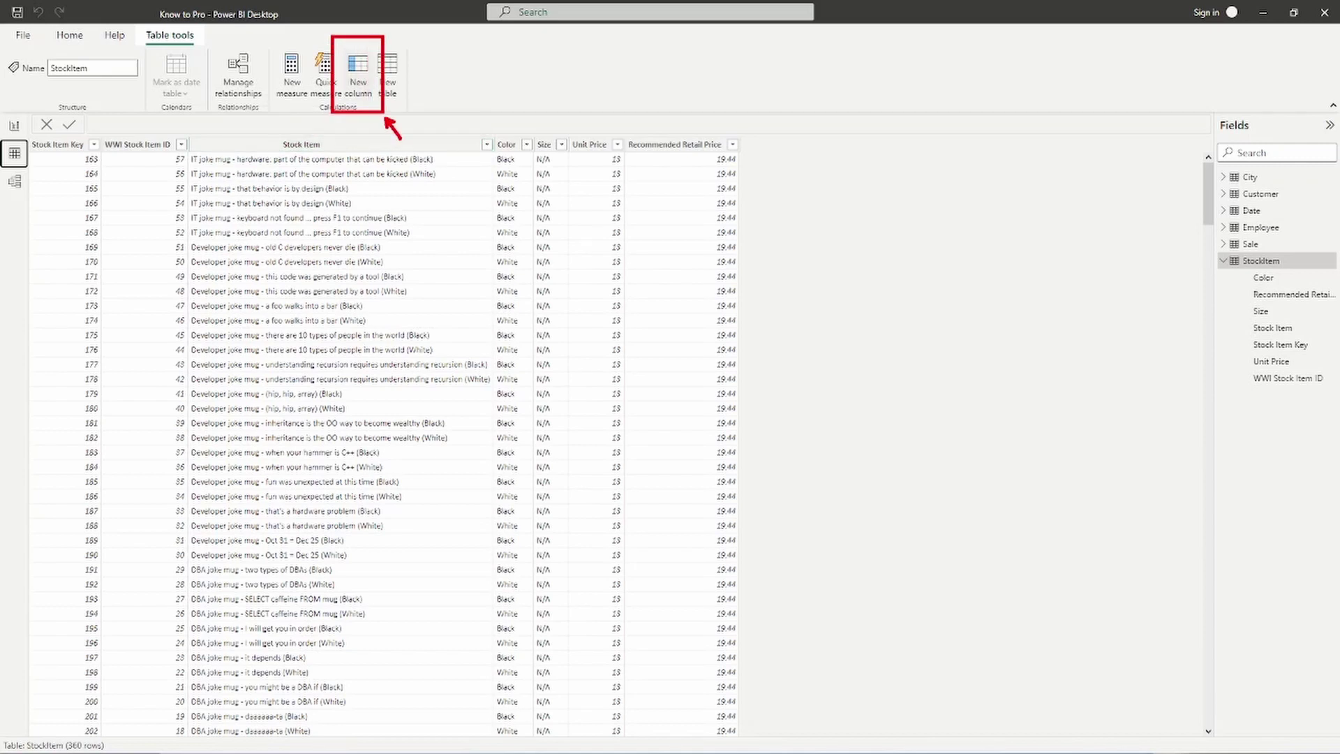
pyautogui.press('Escape')
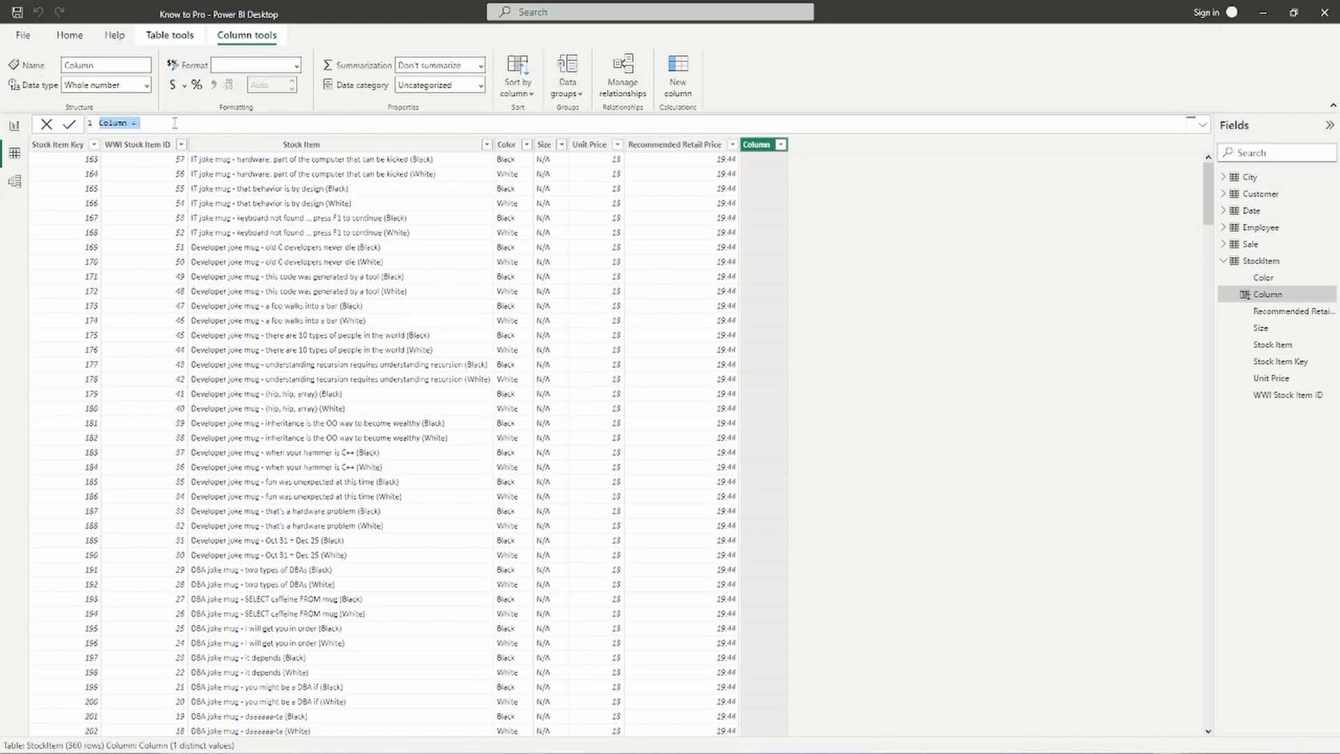
pyautogui.keyDown('ctrl'); pyautogui.scroll(1, 174, 122); pyautogui.keyUp('ctrl')
pyautogui.keyDown('ctrl'); pyautogui.scroll(2, 174, 122); pyautogui.keyUp('ctrl')
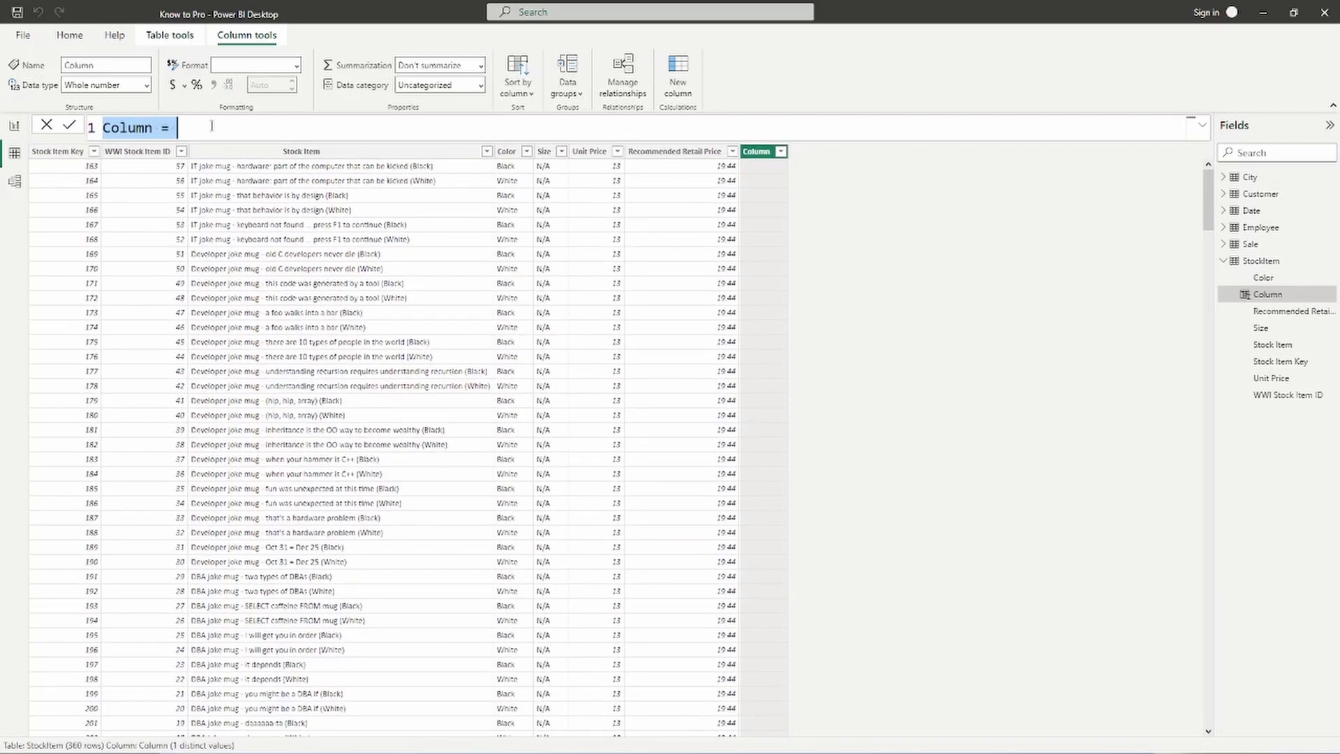
pyautogui.write('T')
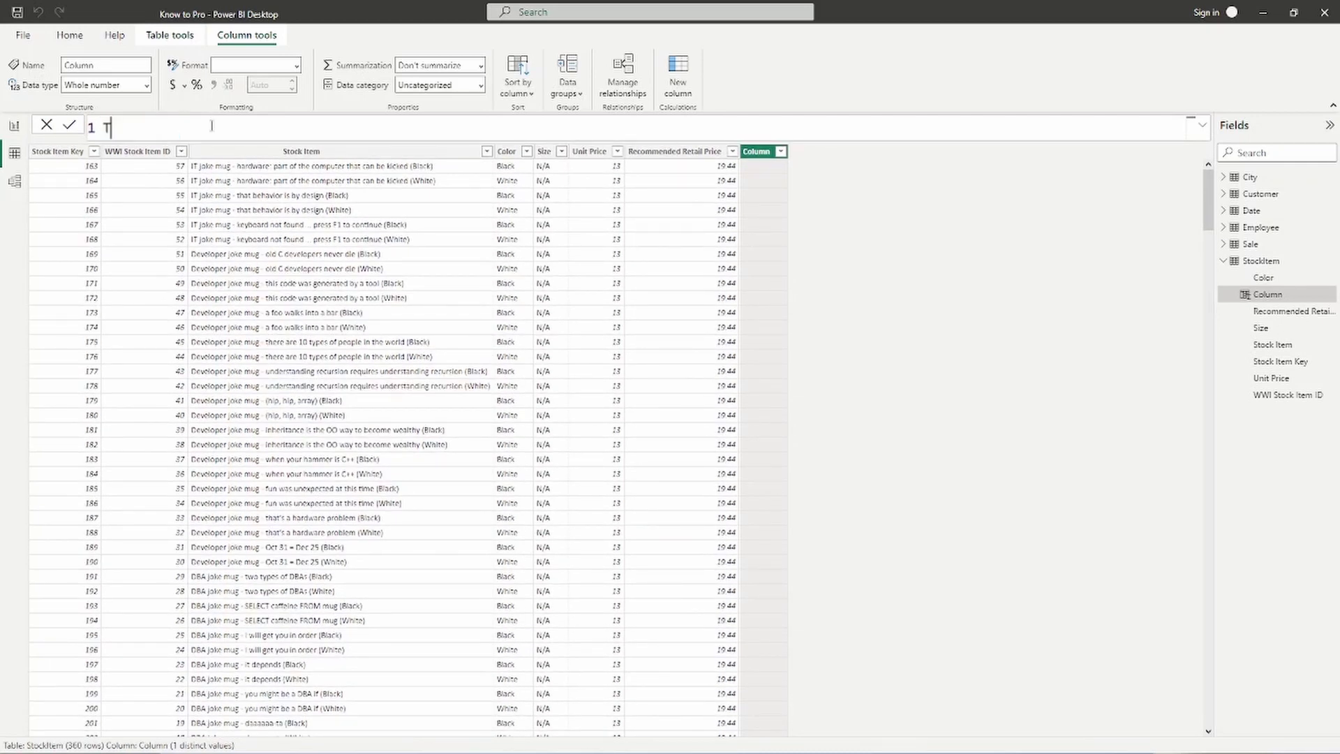
pyautogui.write('otal Pu')
pyautogui.write('ased =')
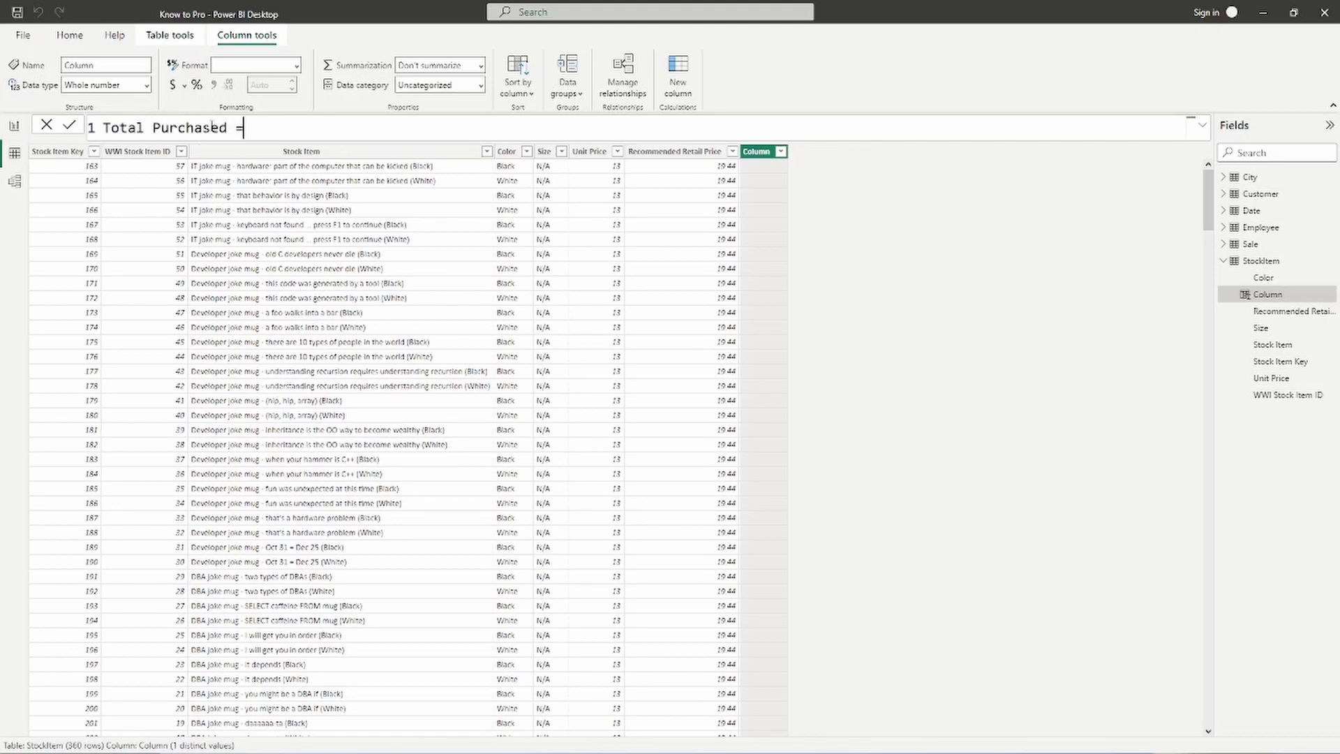
pyautogui.hotkey('shift', 'Return')
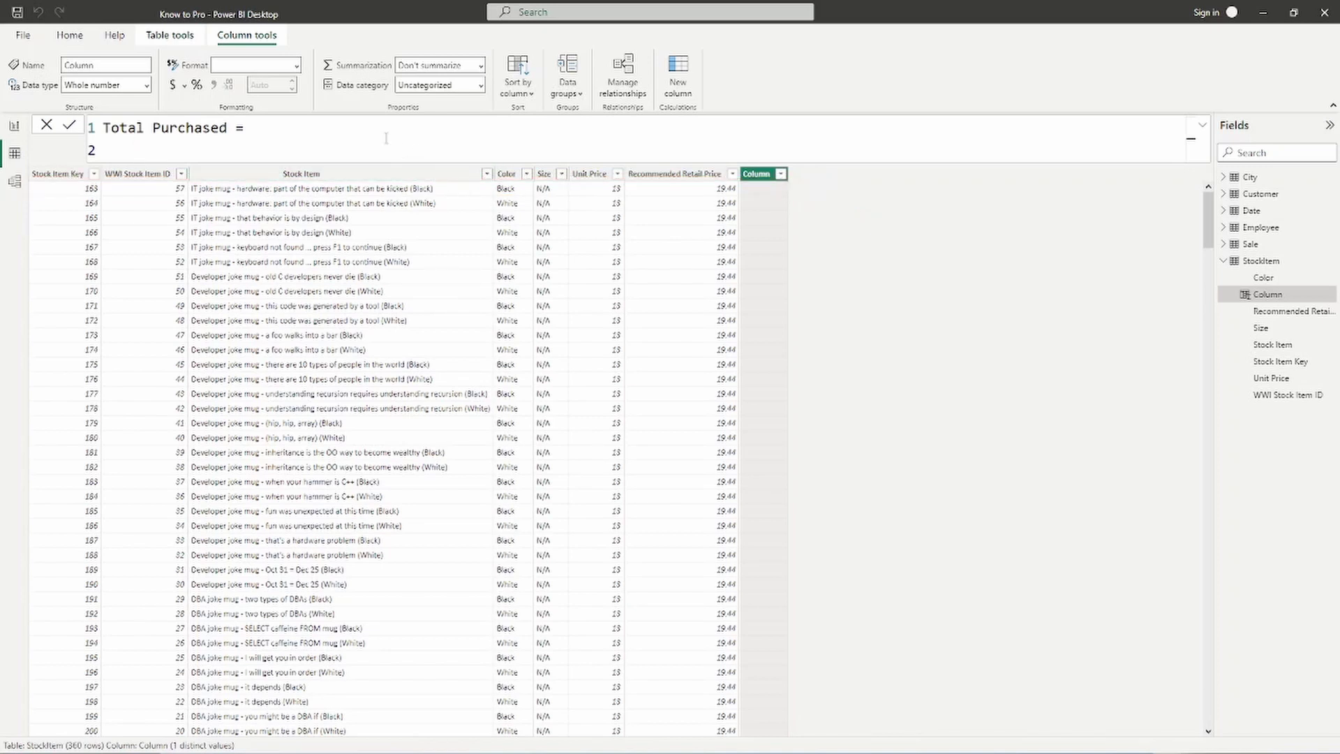
pyautogui.write("'S")
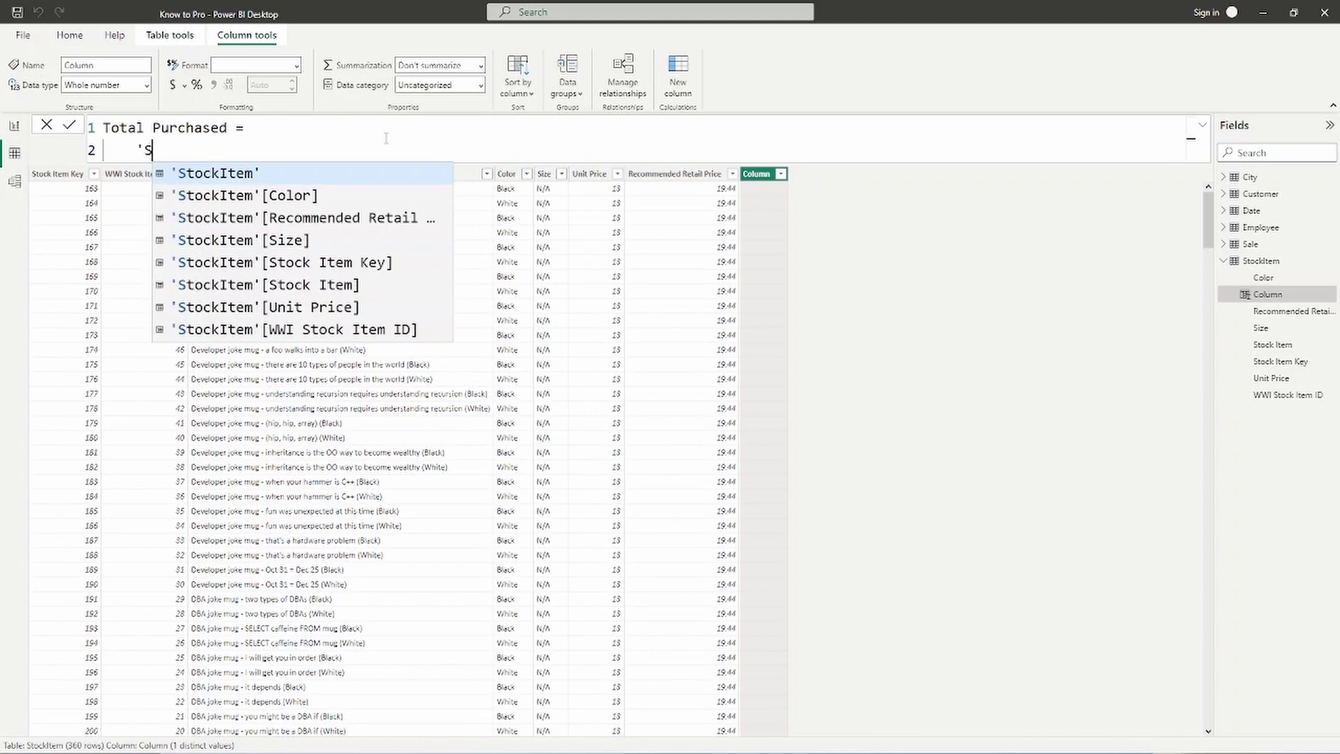
pyautogui.write('ales')
pyautogui.press('BackSpace')
pyautogui.press('BackSpace')
pyautogui.press('BackSpace')
pyautogui.press('BackSpace')
pyautogui.press('BackSpace')
pyautogui.press('BackSpace')
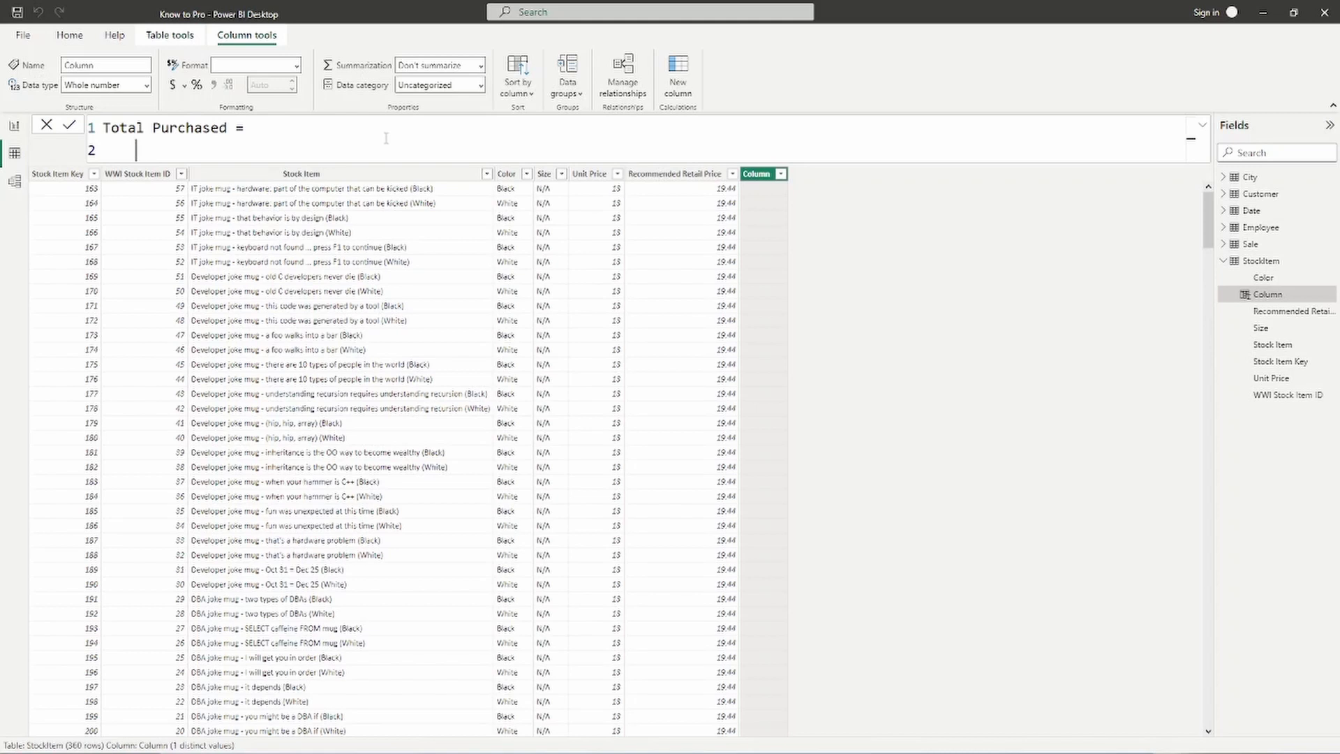
# Step: Begin the Total Purchased expression with the COUNTROWS function
pyautogui.write('Coun')
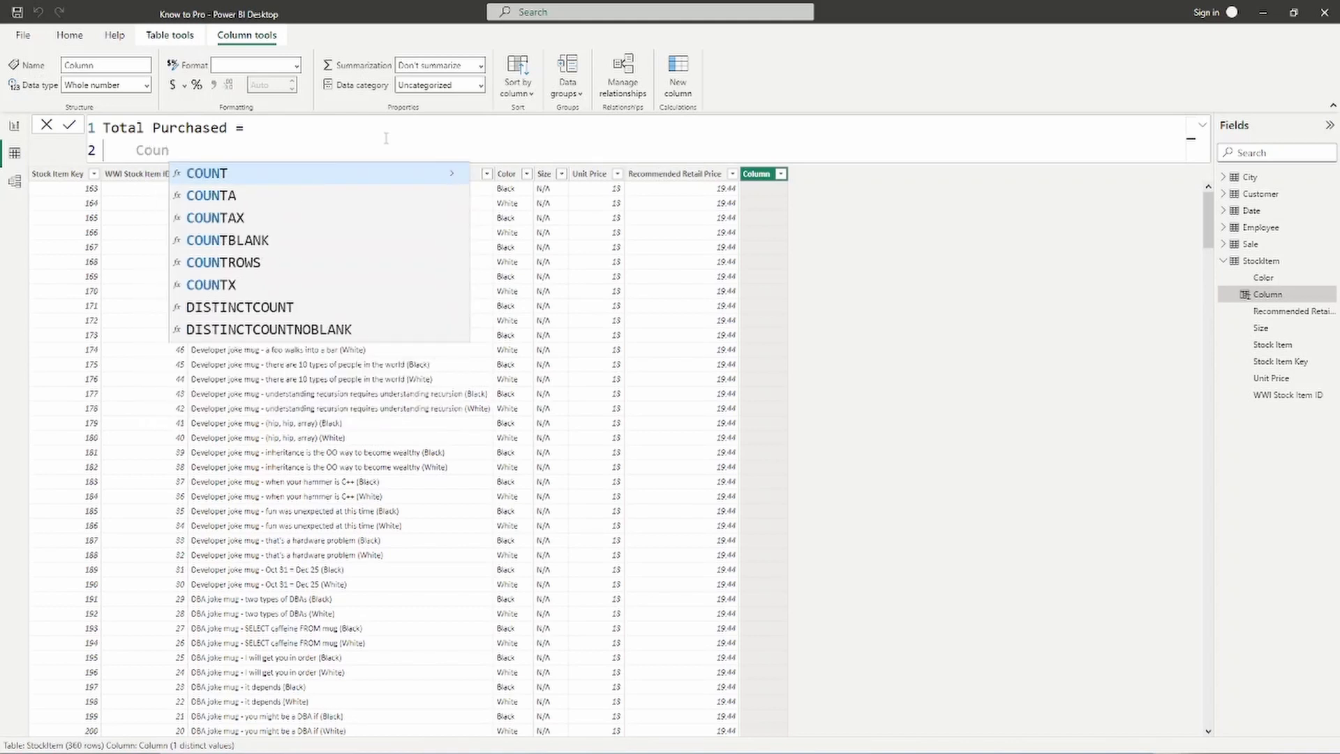
pyautogui.press('Down')
pyautogui.press('Down')
pyautogui.press('Down')
pyautogui.press('Down')
pyautogui.press('Tab')
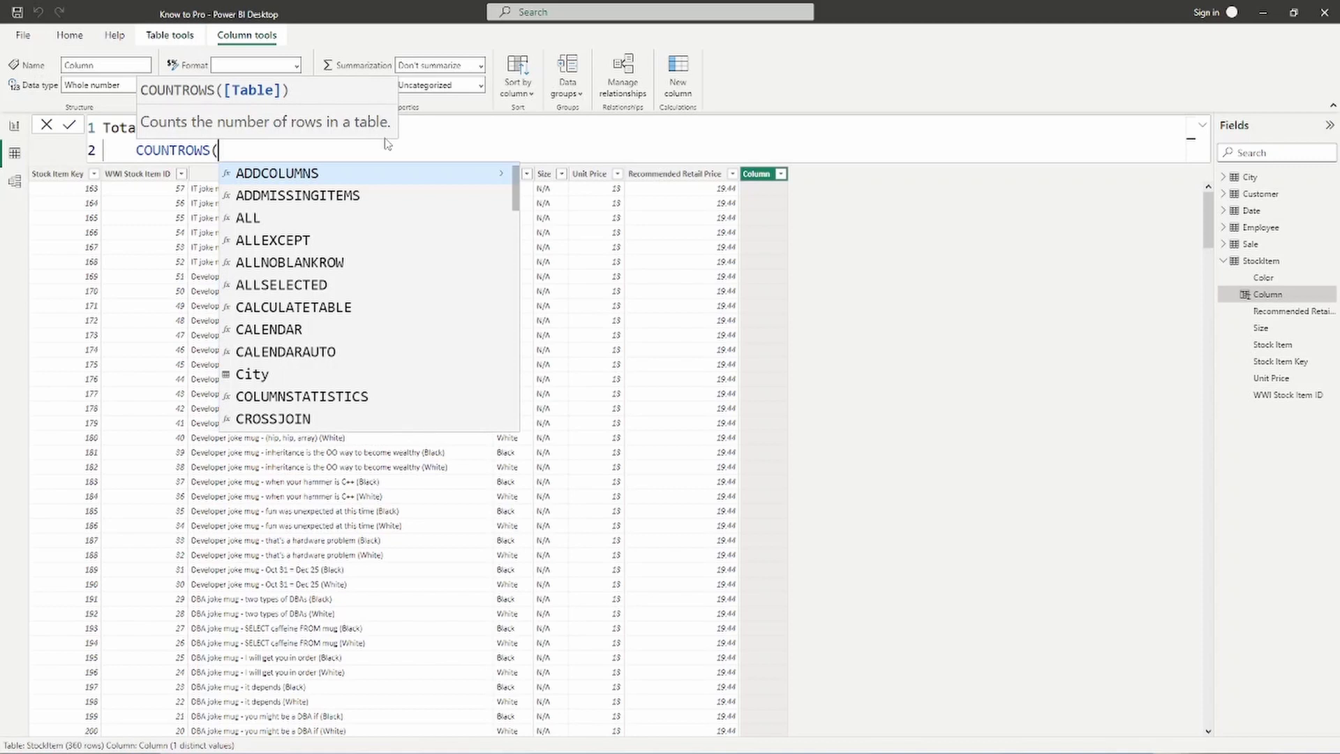
# Step: Complete the formula as COUNTROWS(RELATEDTABLE('Sale')) and commit the Total Purchased column
pyautogui.write('Rel')
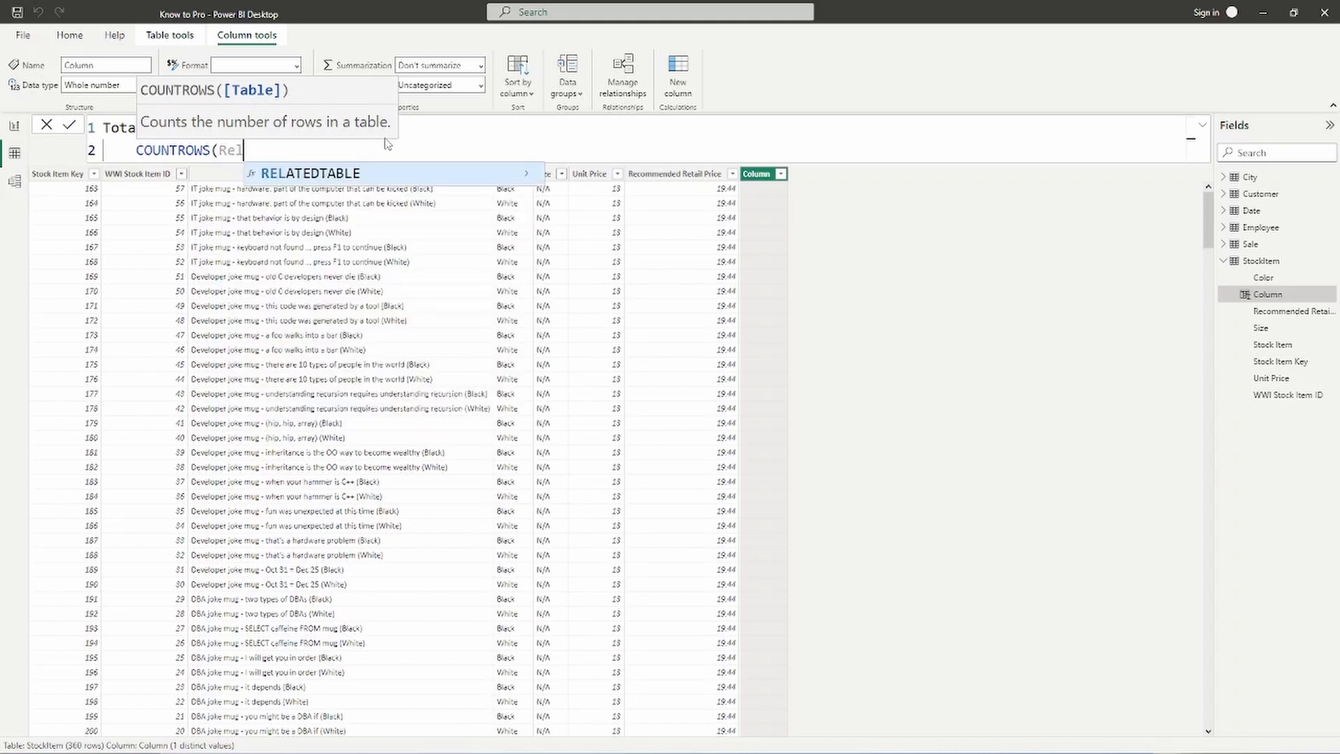
pyautogui.press('BackSpace')
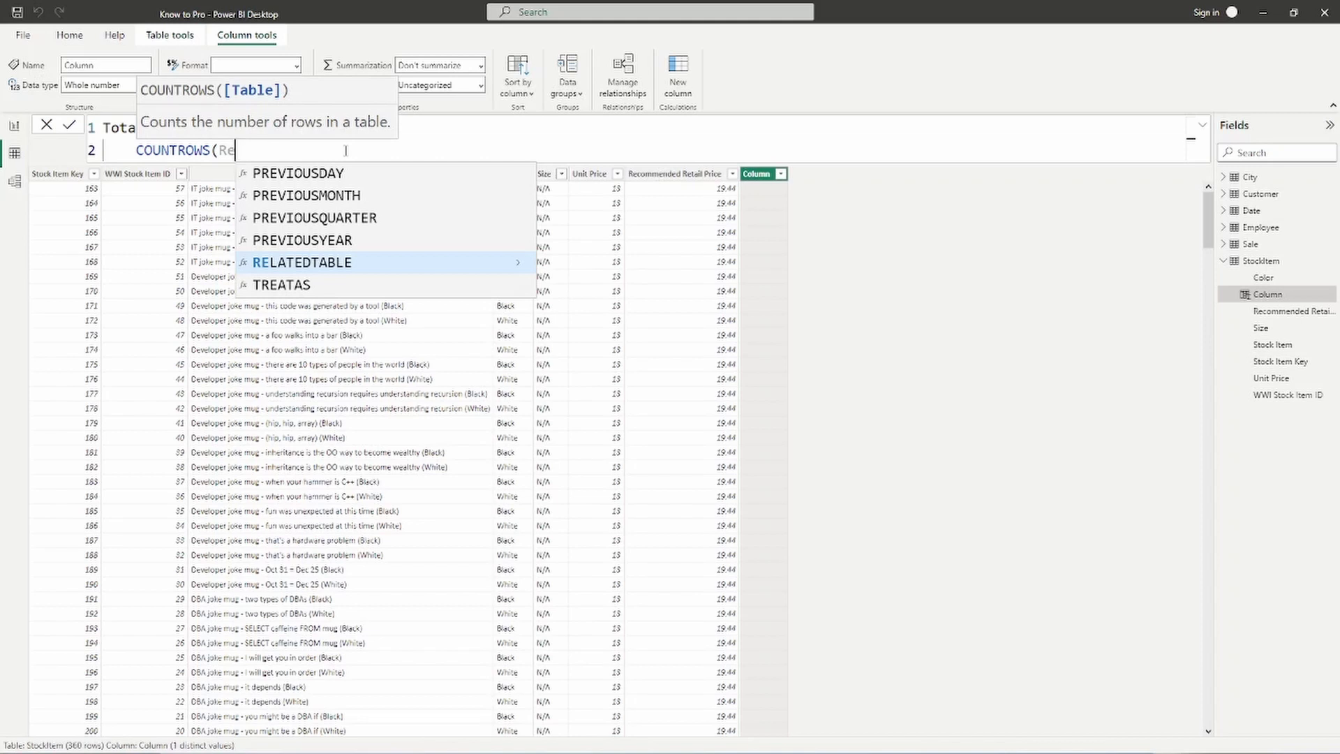
pyautogui.press('Tab')
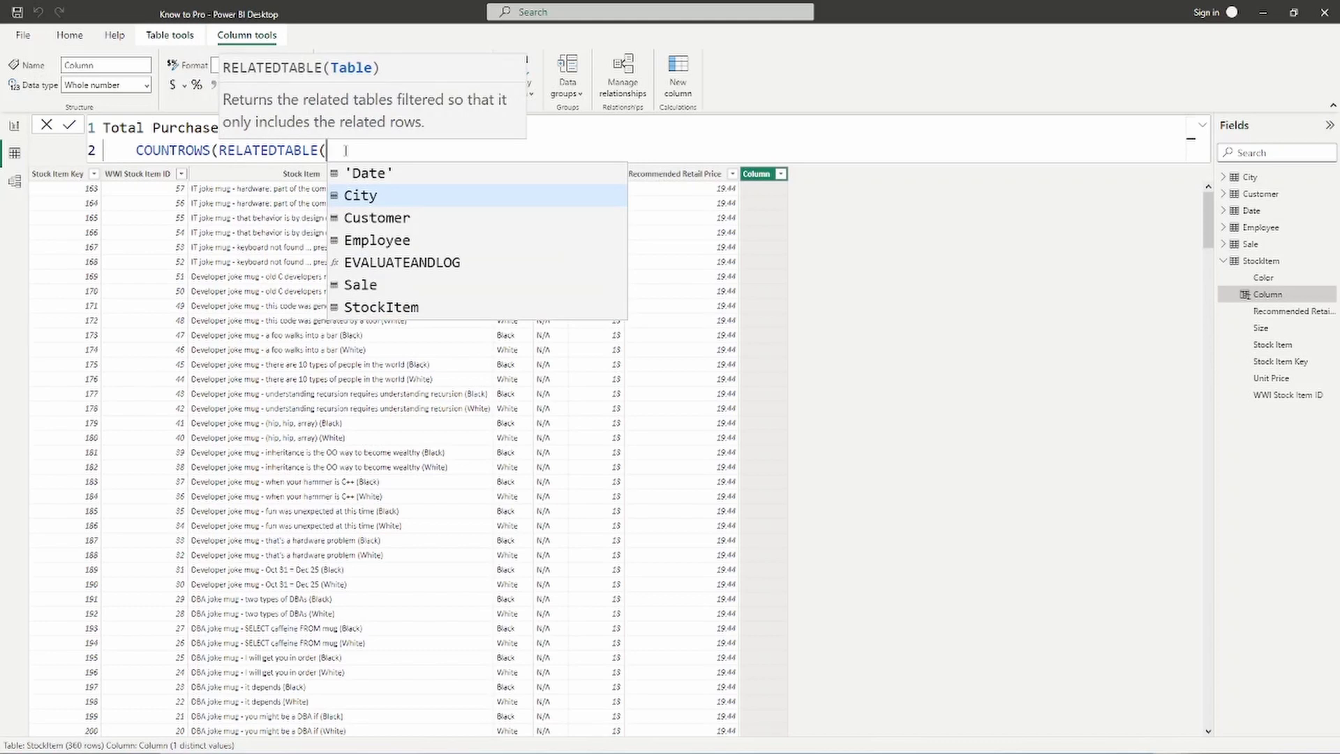
pyautogui.write("'s")
pyautogui.press('Tab')
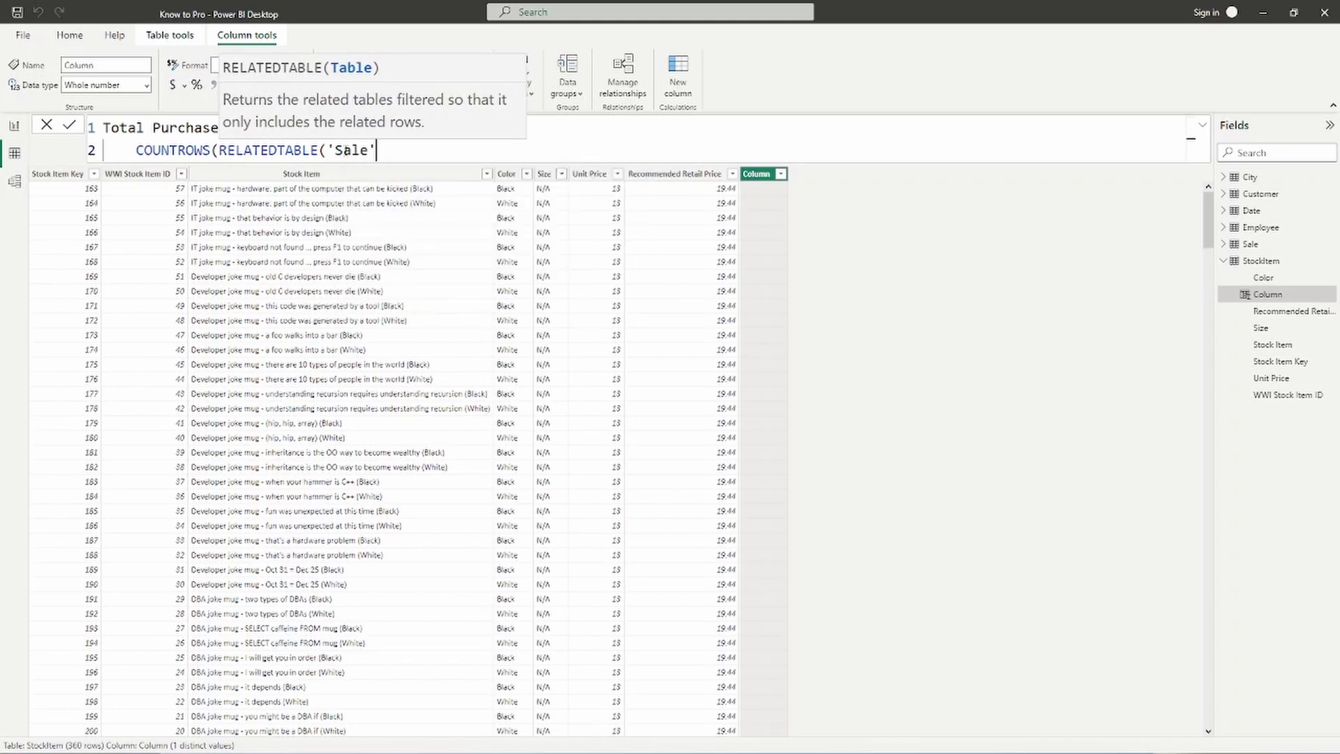
pyautogui.write(')')
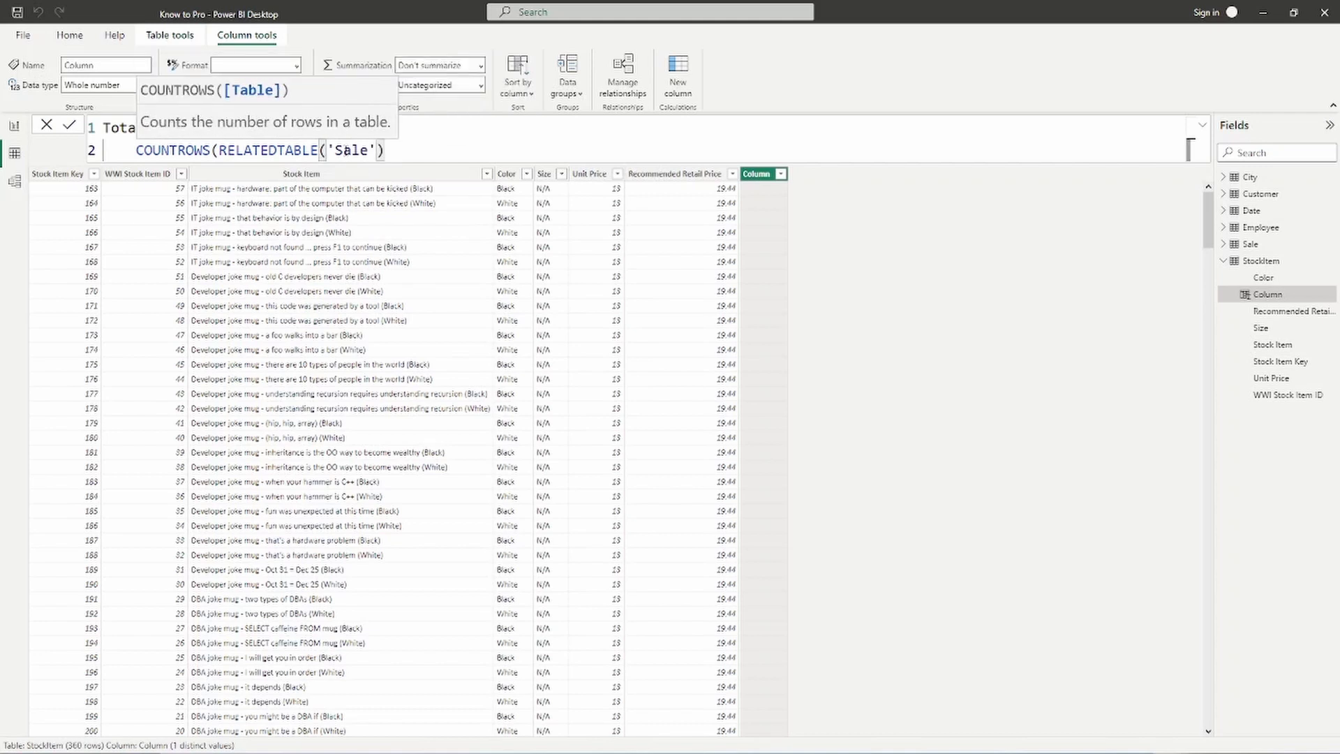
pyautogui.write(')')
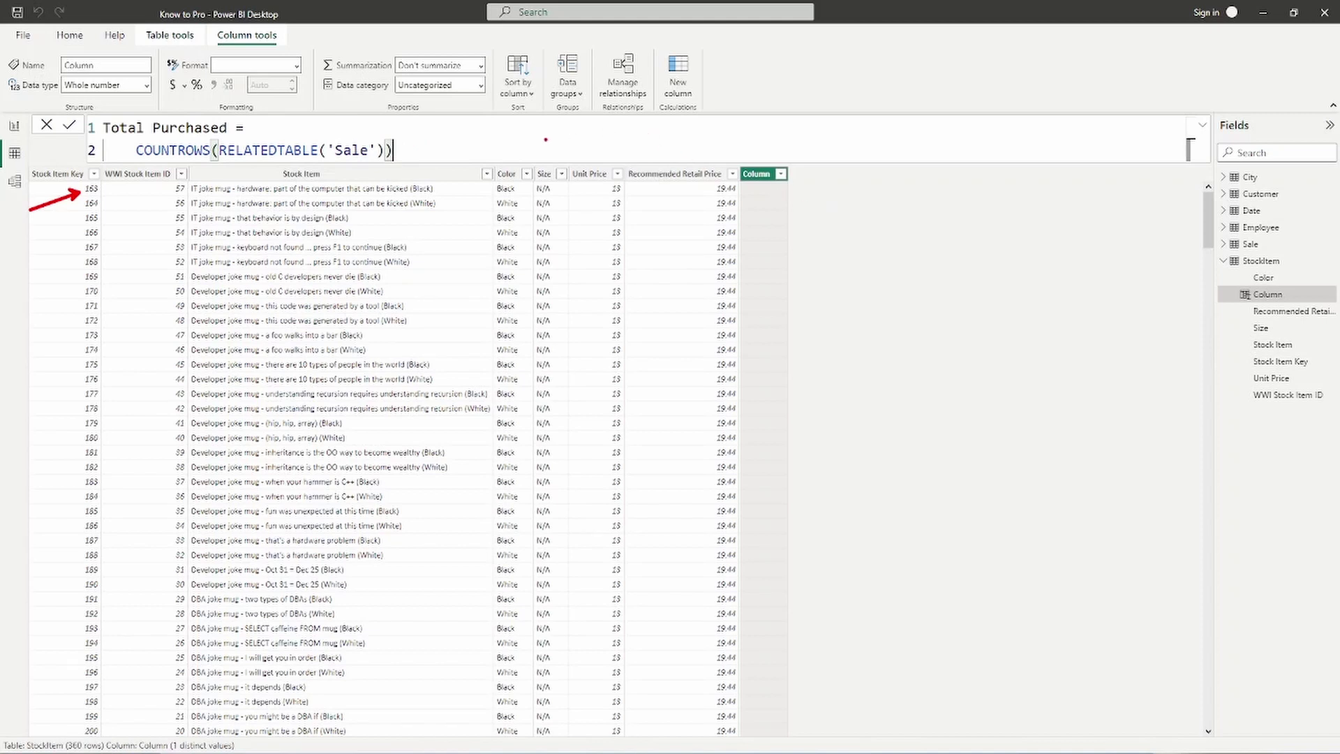
pyautogui.click(70, 125)
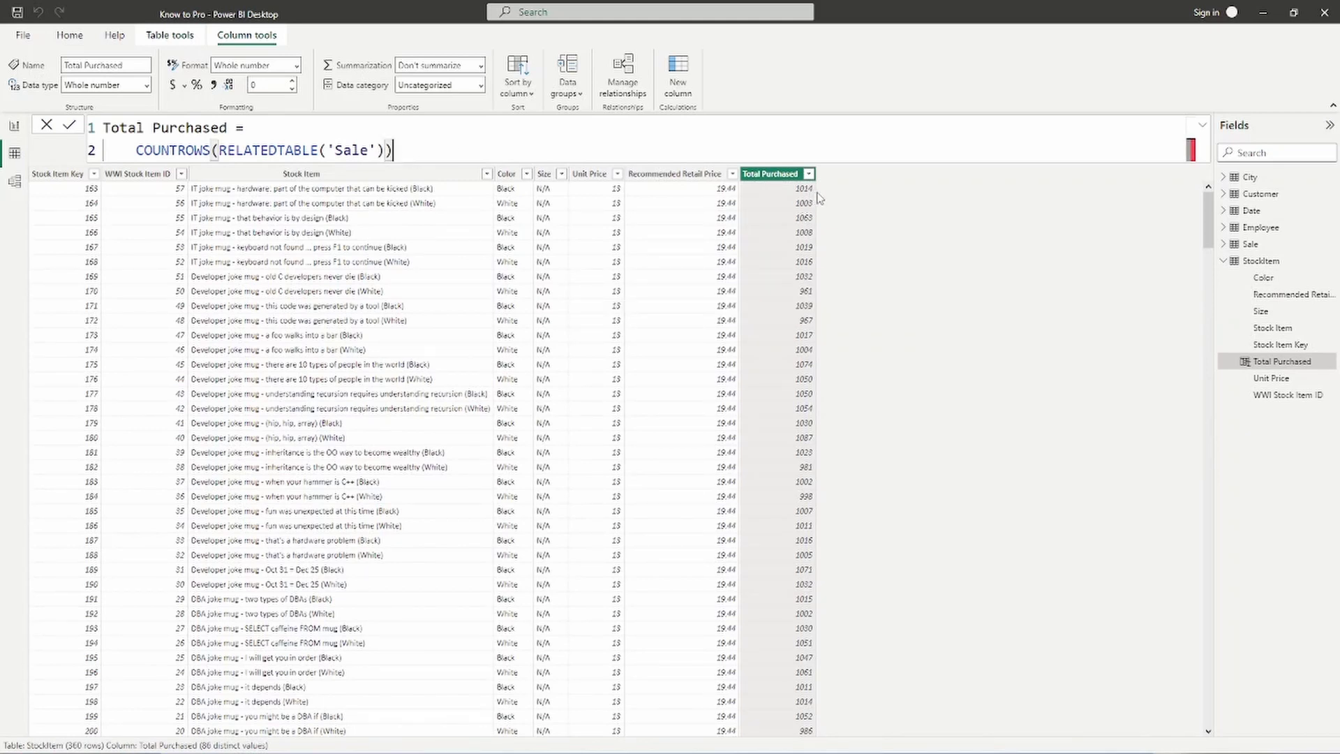
# Step: Check the first item's Total Purchased value by filtering the Sale table to Stock Item Key 163, and clear that filter
pyautogui.moveTo(819, 190); pyautogui.dragTo(861, 184)
pyautogui.press('Escape')
pyautogui.click(1253, 245)
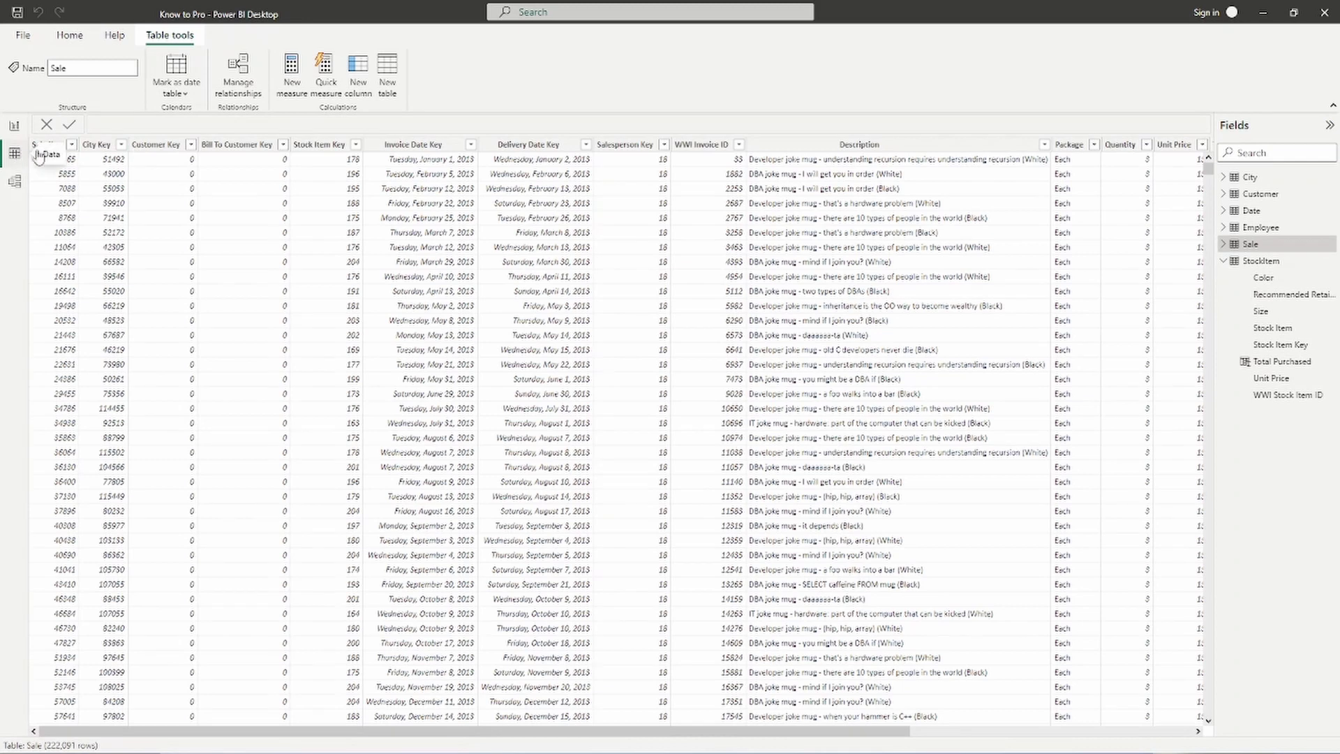
pyautogui.click(357, 148)
pyautogui.click(357, 144)
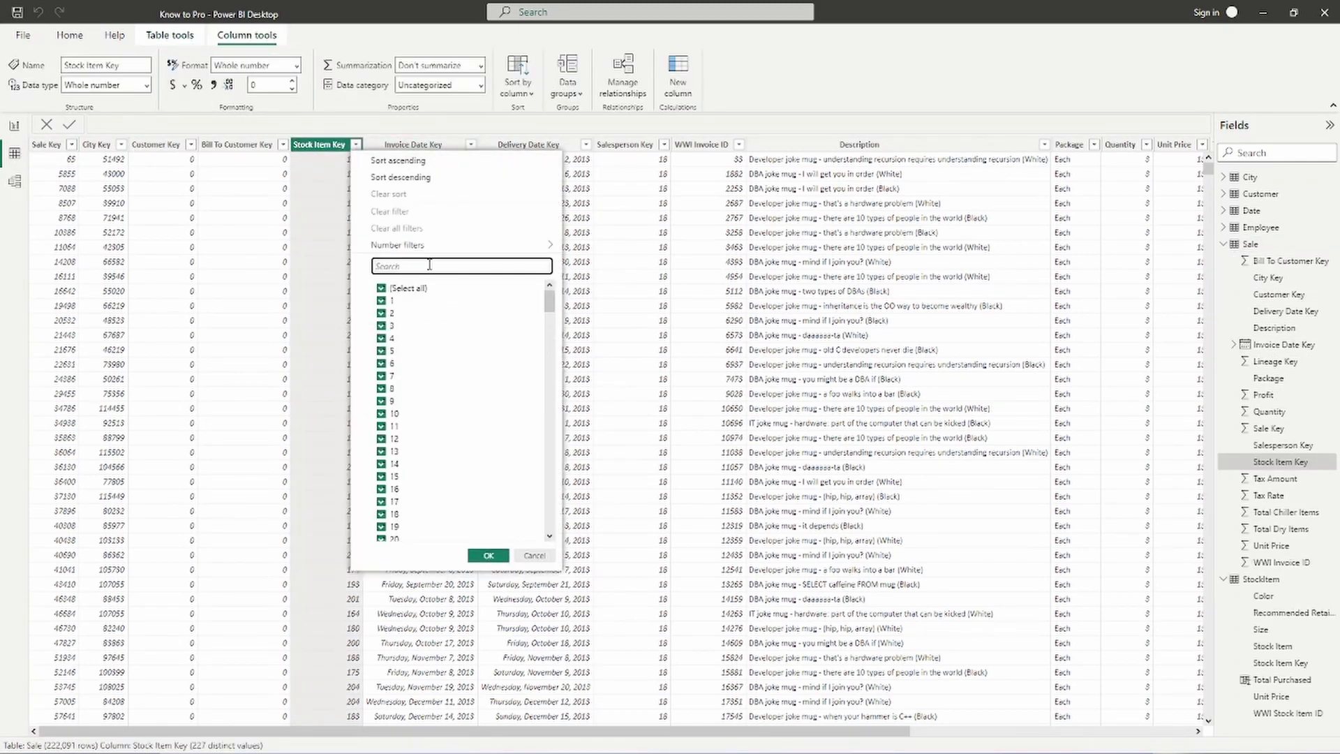
pyautogui.write('16')
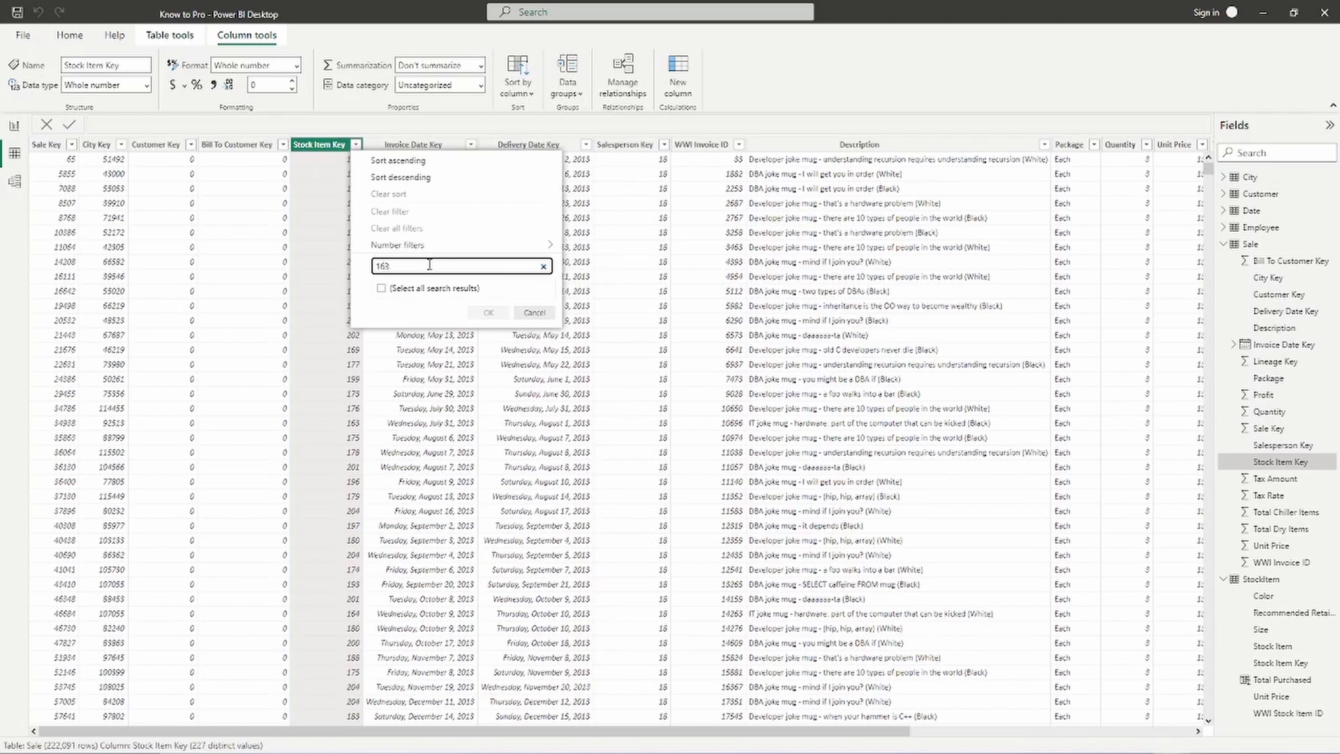
pyautogui.write('3')
pyautogui.click(488, 324)
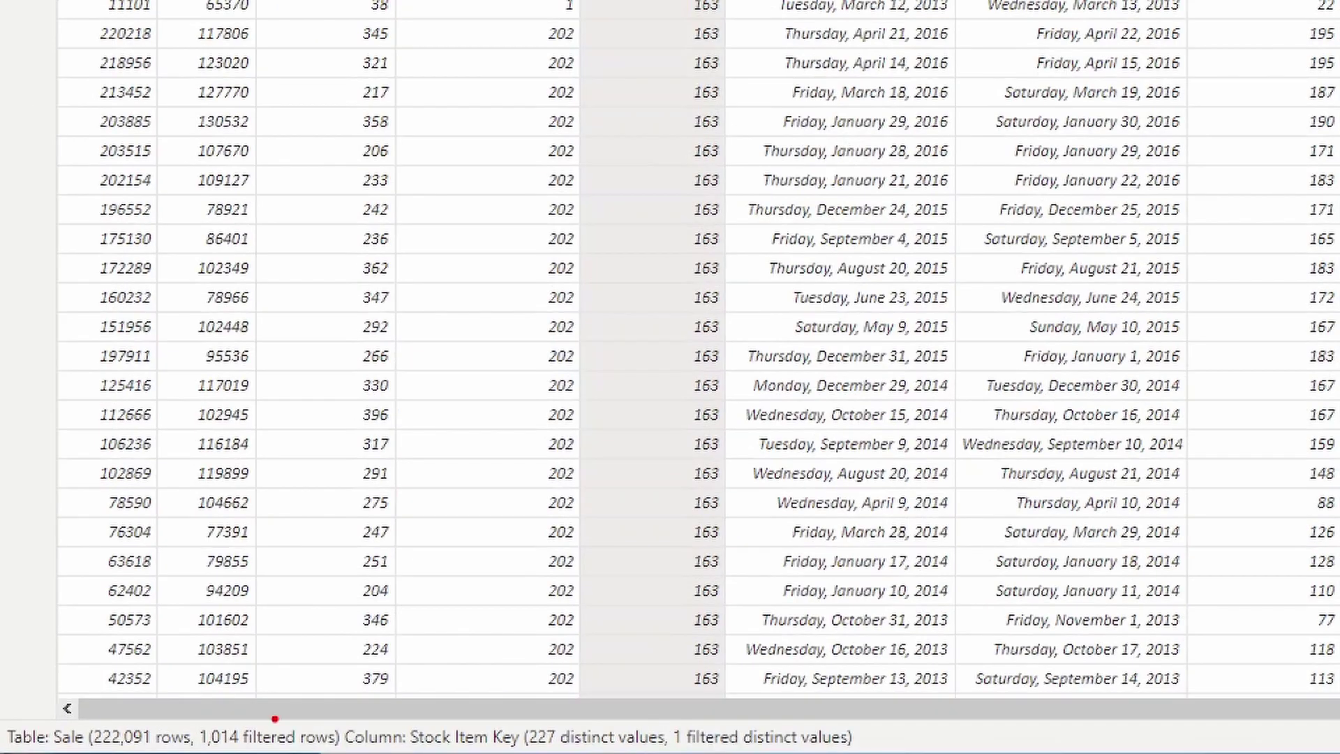
pyautogui.moveTo(186, 712); pyautogui.dragTo(348, 752)
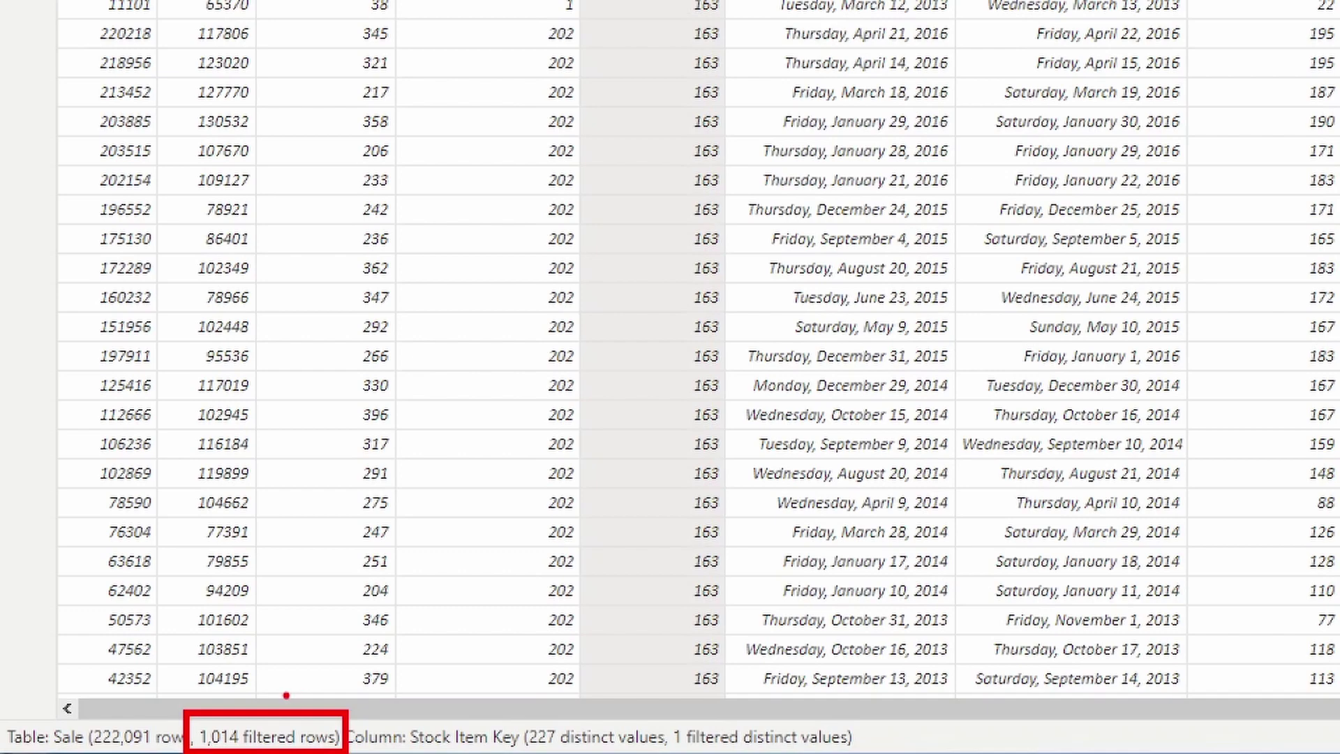
pyautogui.moveTo(283, 698); pyautogui.dragTo(372, 573)
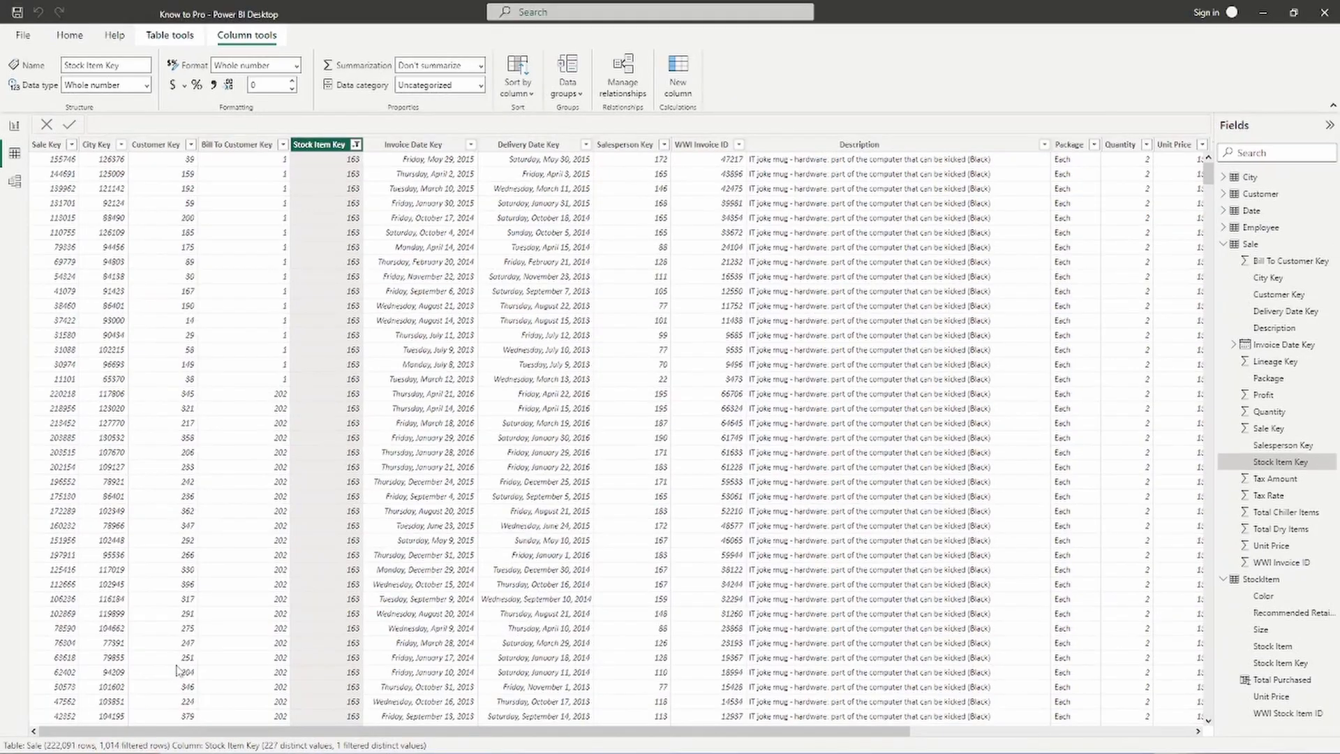
pyautogui.click(356, 145)
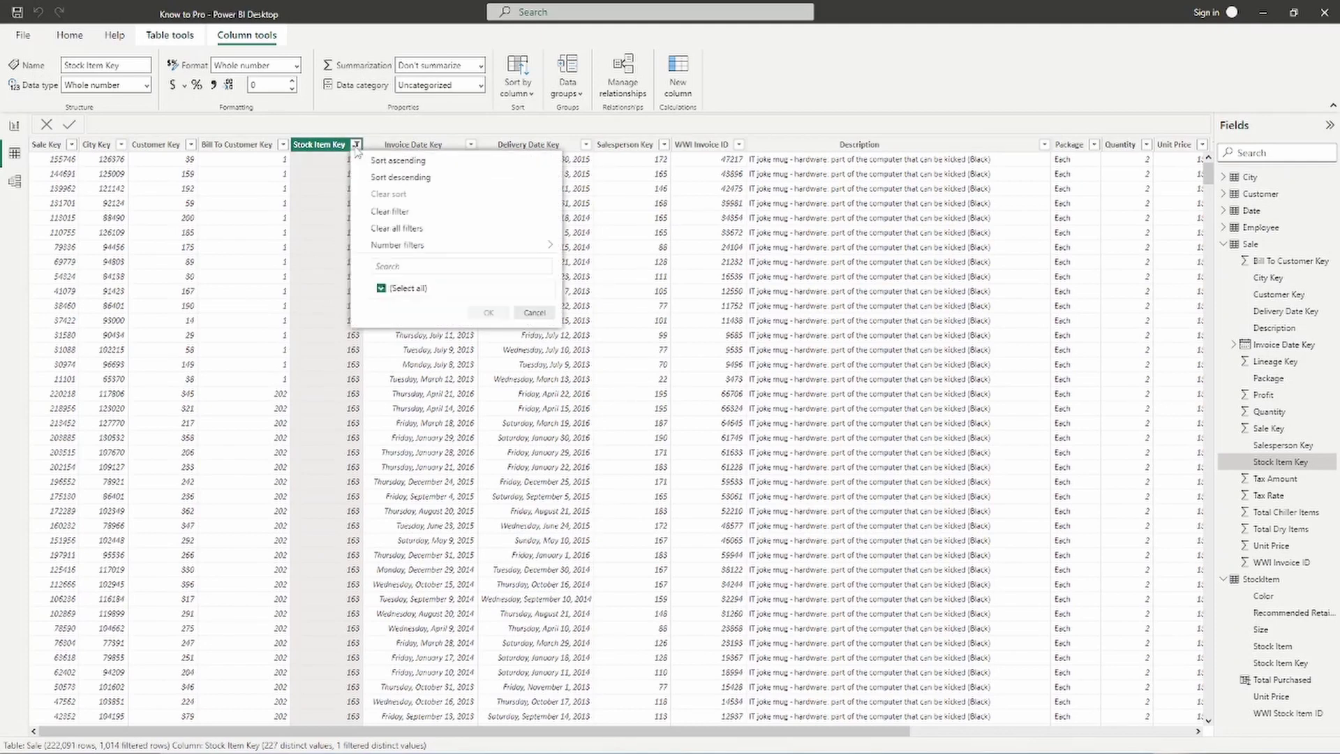
pyautogui.click(383, 213)
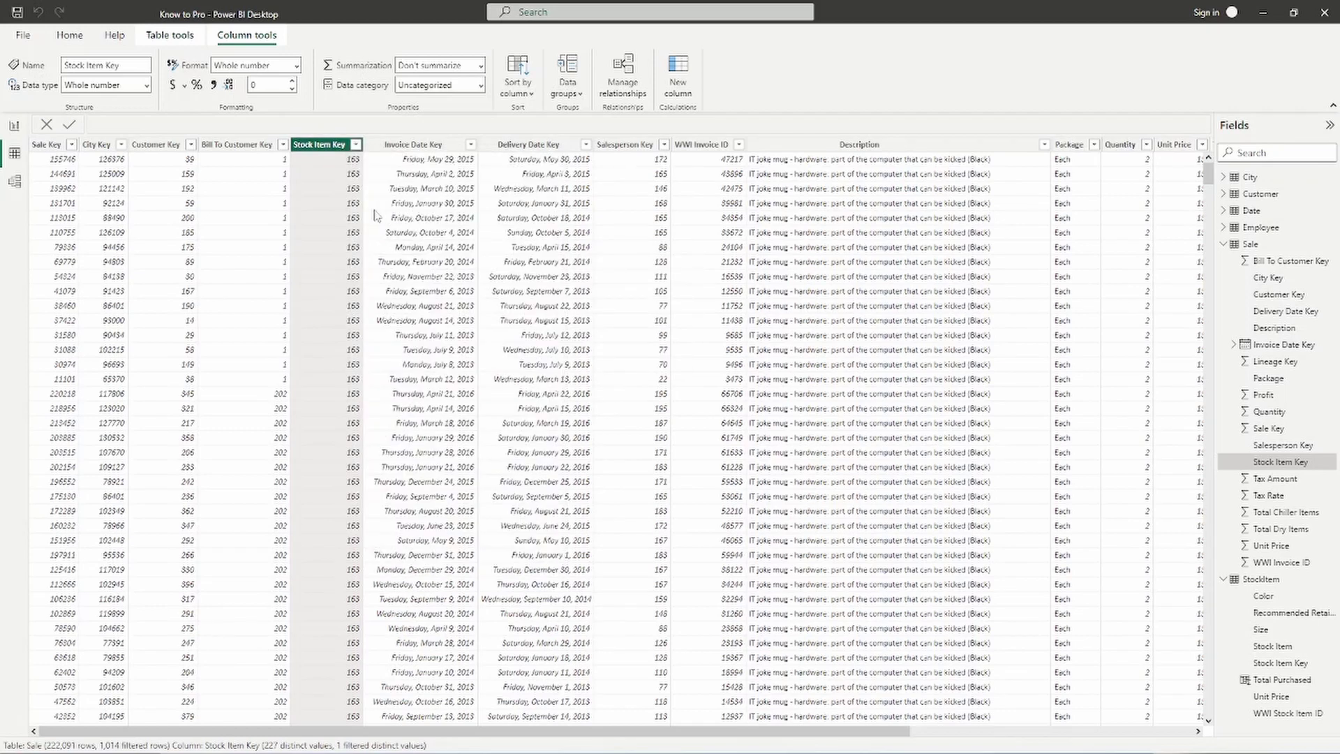
# Step: Show the StockItem table's data and add a calculated column named Total Profit, with its expression starting on a second formula line
pyautogui.click(1224, 244)
pyautogui.click(1260, 260)
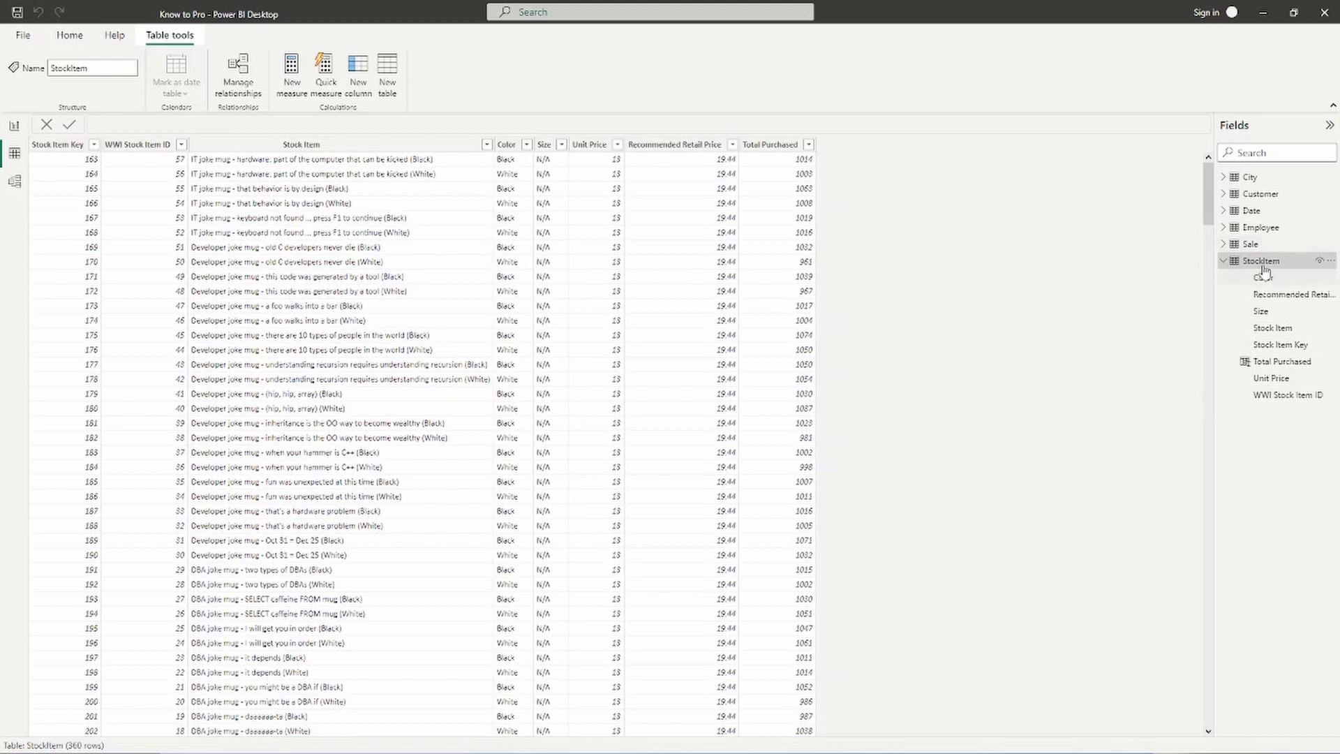
pyautogui.click(779, 148)
pyautogui.click(368, 81)
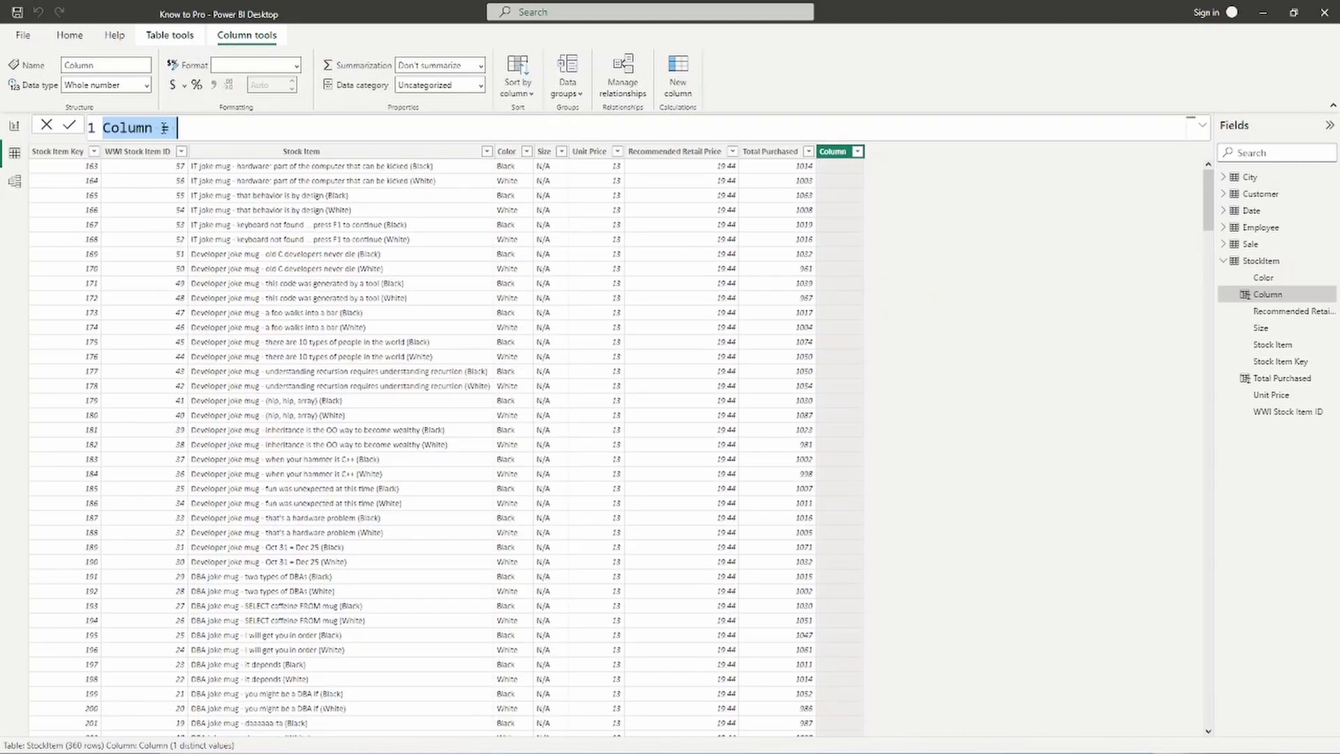
pyautogui.write('T')
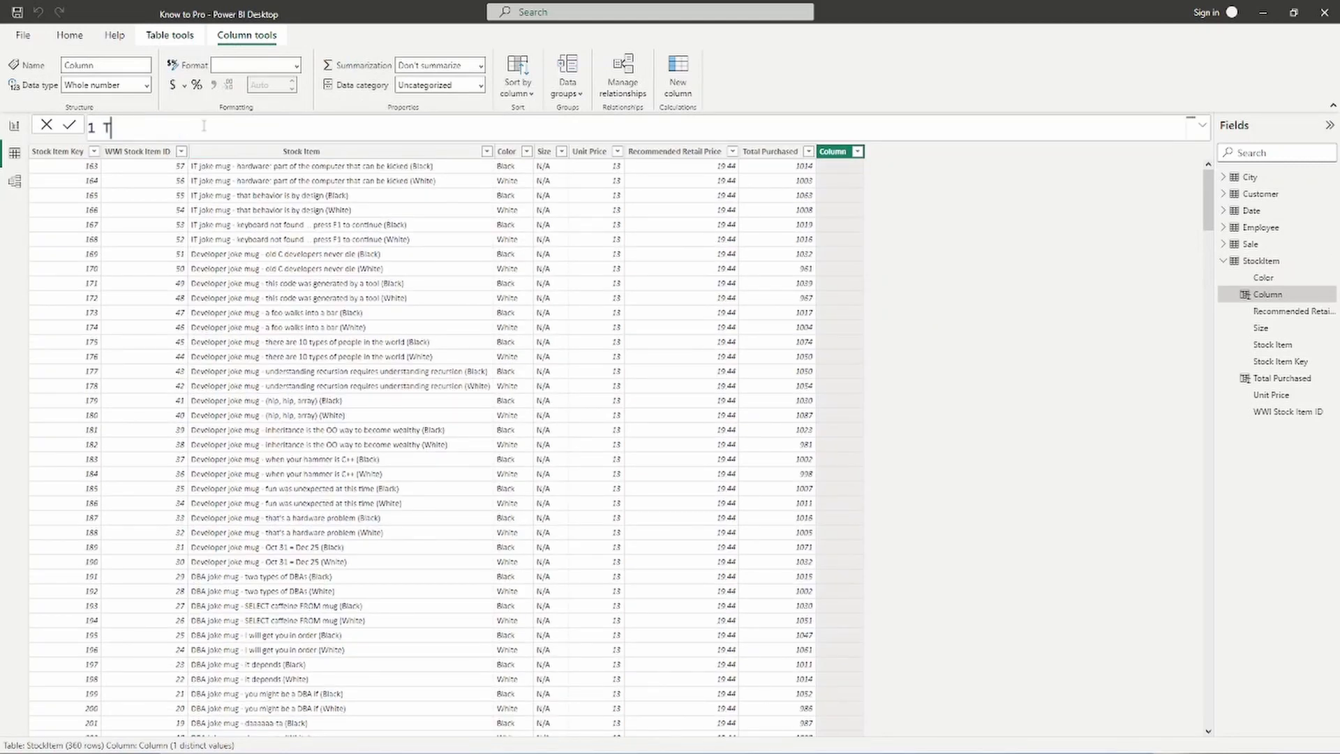
pyautogui.write('otal Profit =')
pyautogui.hotkey('shift', 'Return')
pyautogui.press('Tab')
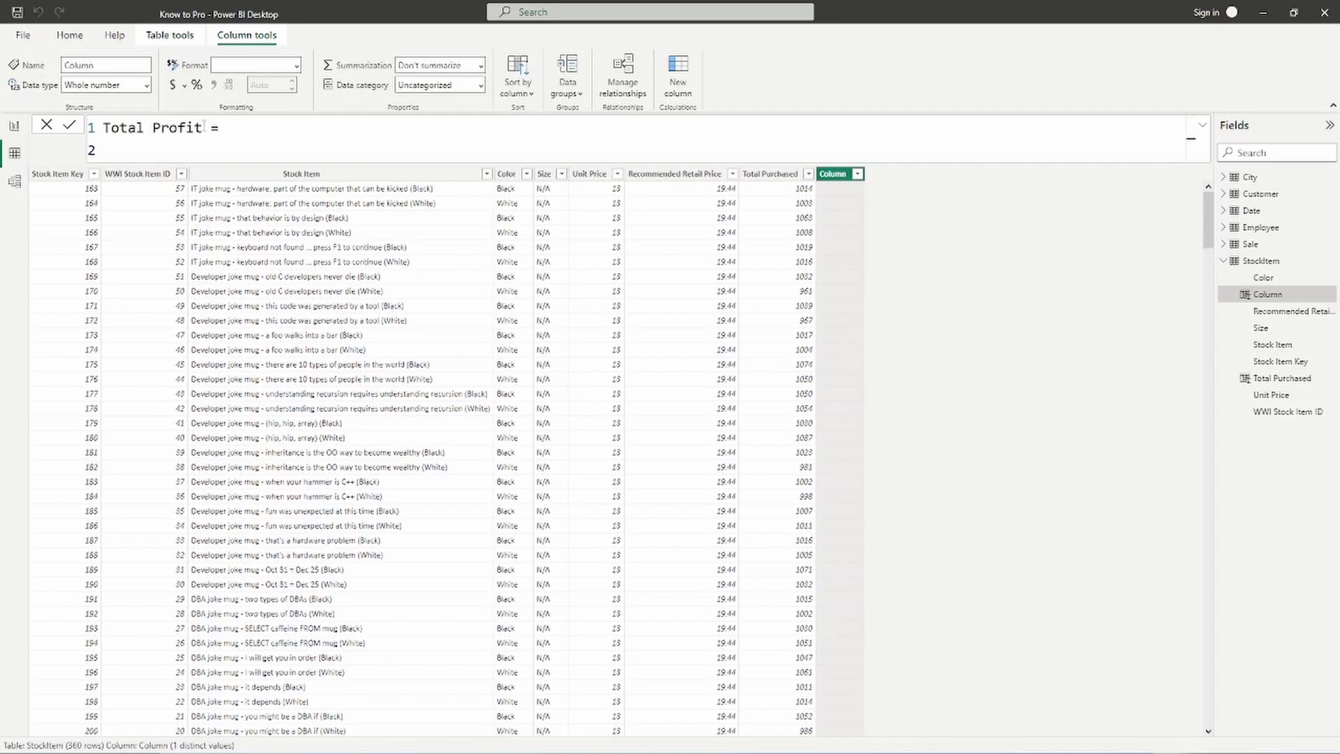
# Step: Begin the Total Profit expression with SUMX, using RELATEDTABLE('Sale') as its table argument on a line of its own
pyautogui.write('sumx')
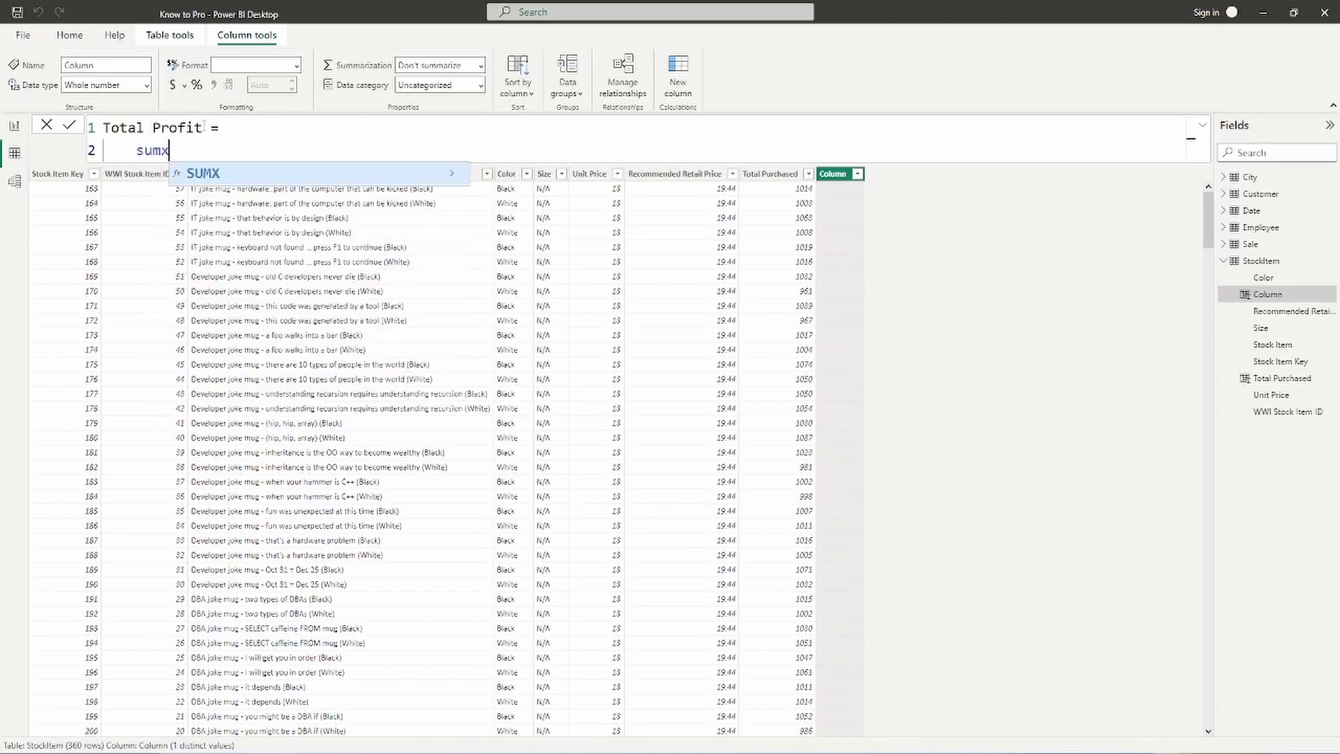
pyautogui.press('Tab')
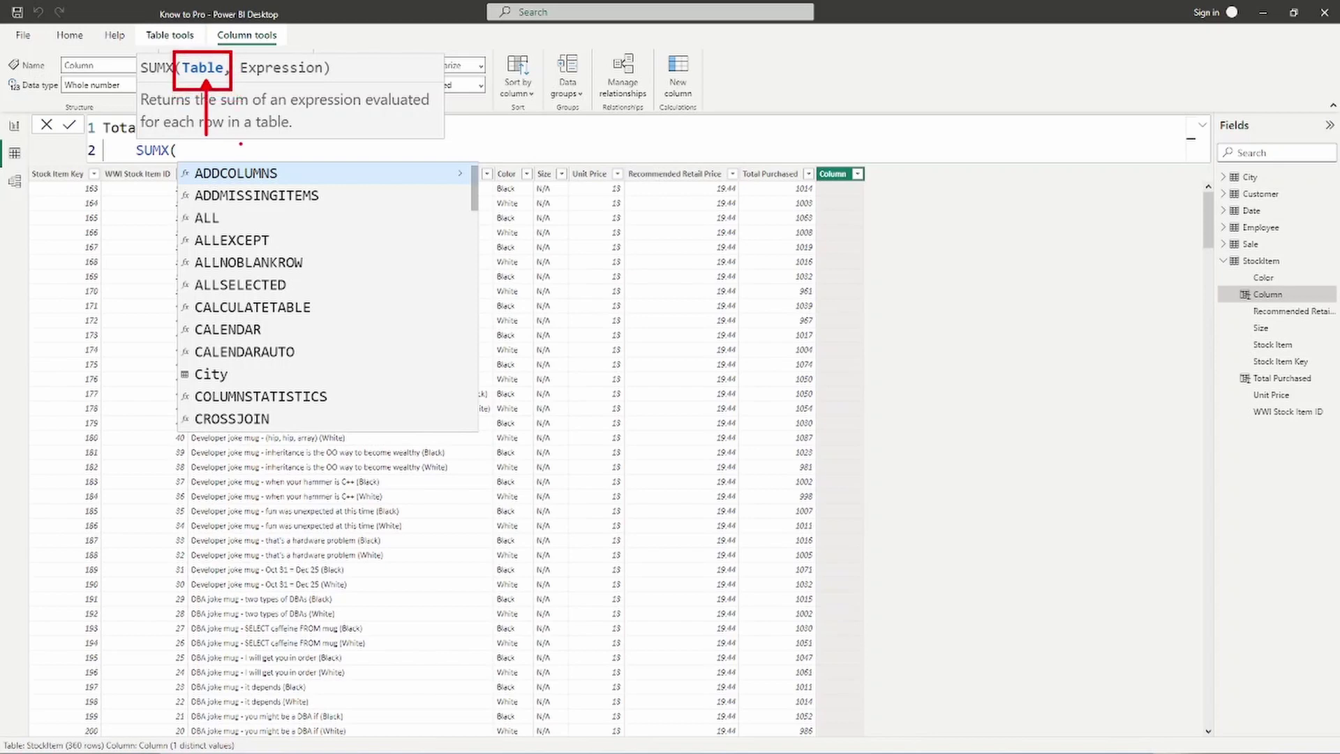
pyautogui.press('Escape')
pyautogui.hotkey('shift', 'Return')
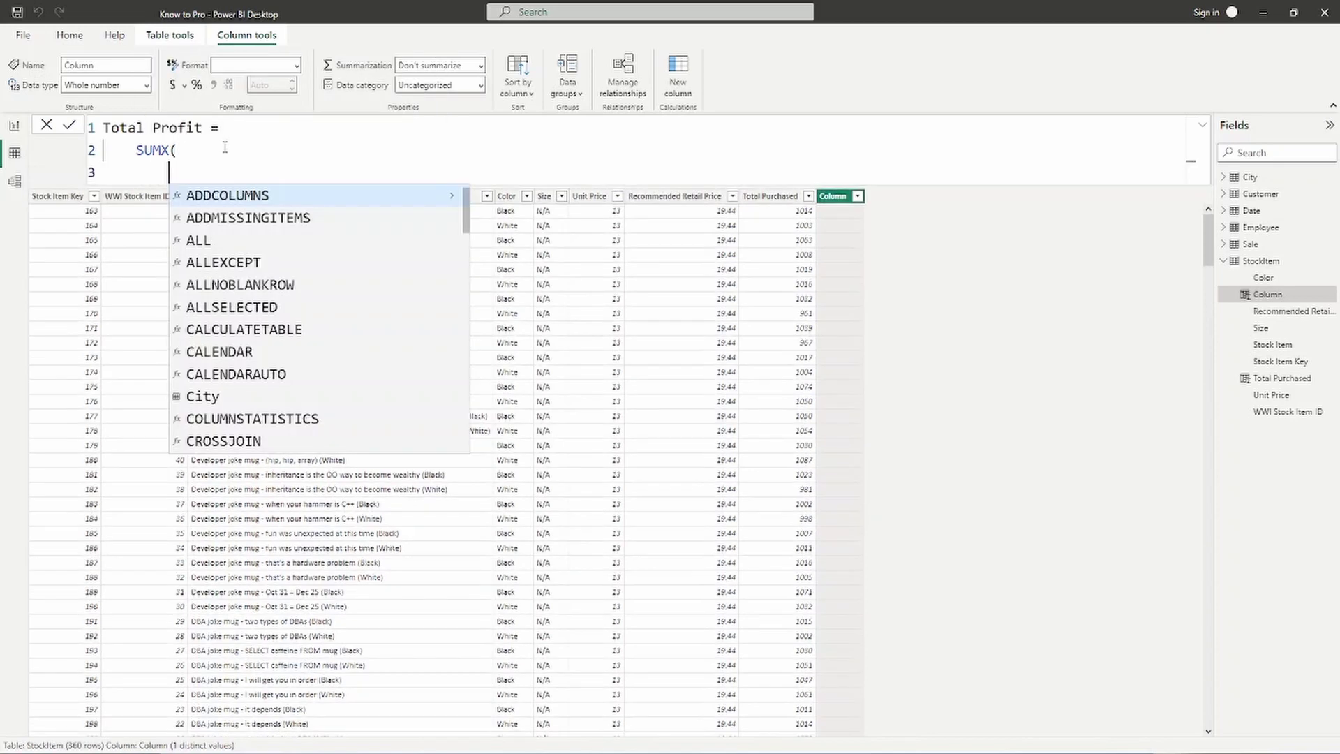
pyautogui.write('Re')
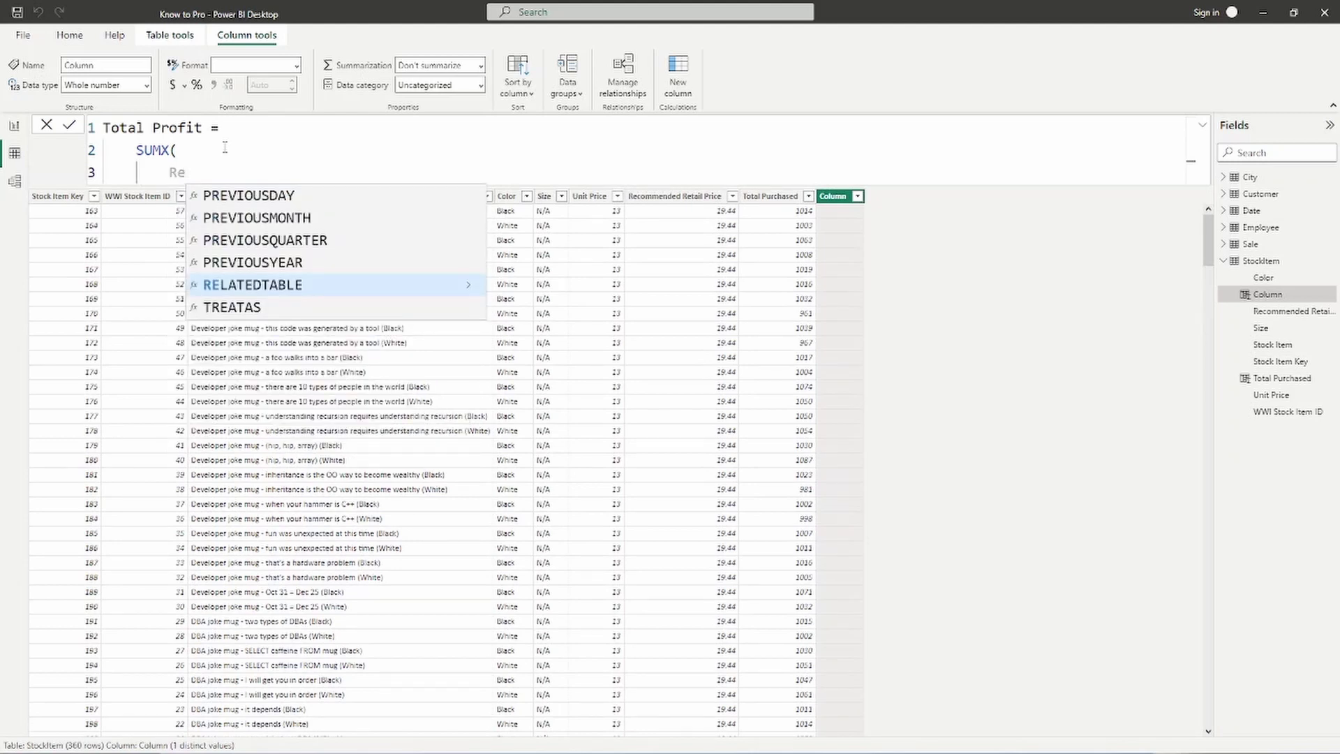
pyautogui.press('Tab')
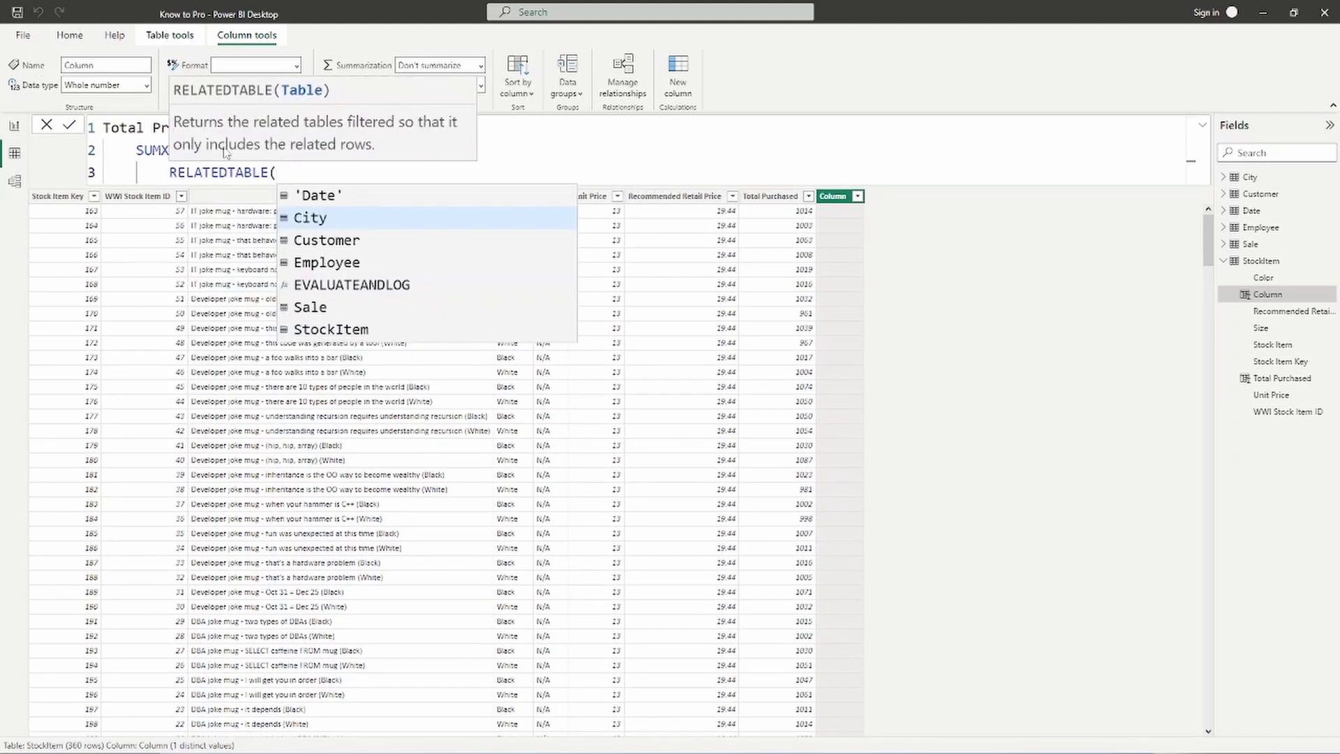
pyautogui.write("'s")
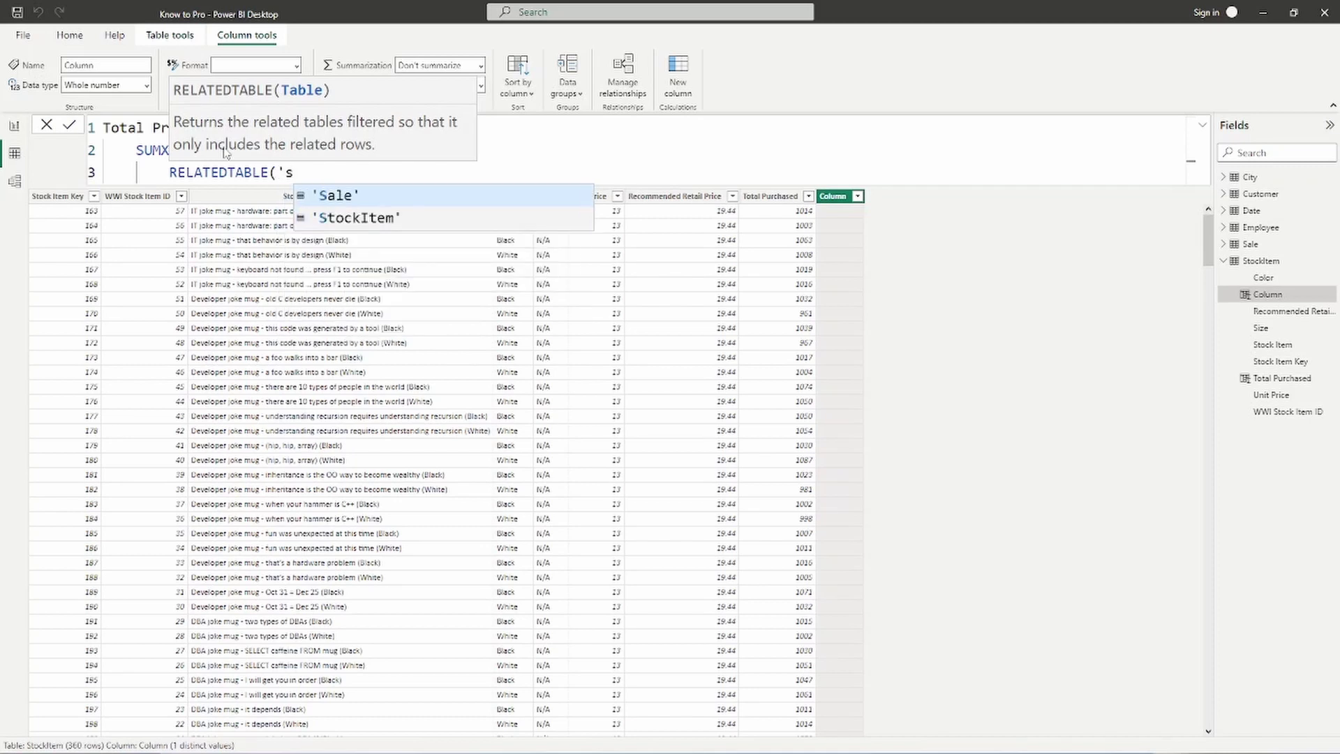
pyautogui.press('Tab')
pyautogui.write(')')
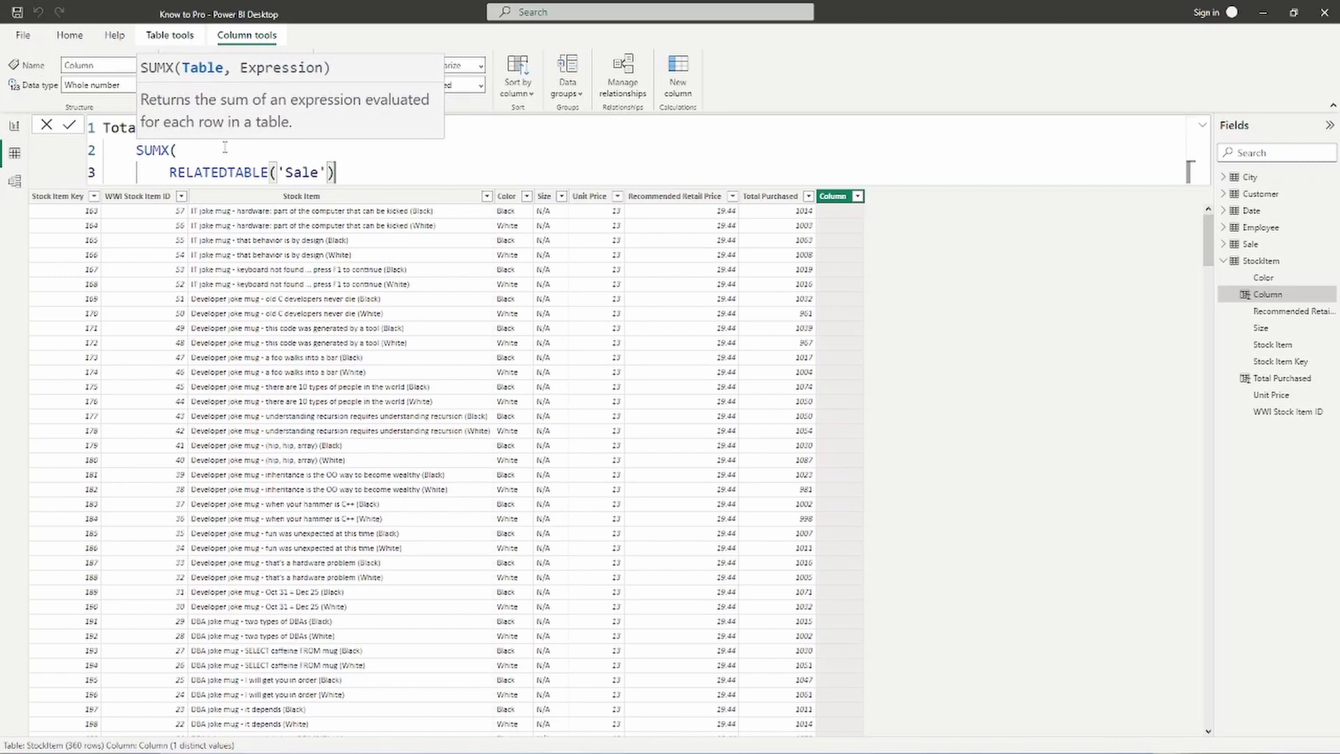
pyautogui.write(',')
pyautogui.hotkey('shift', 'Return')
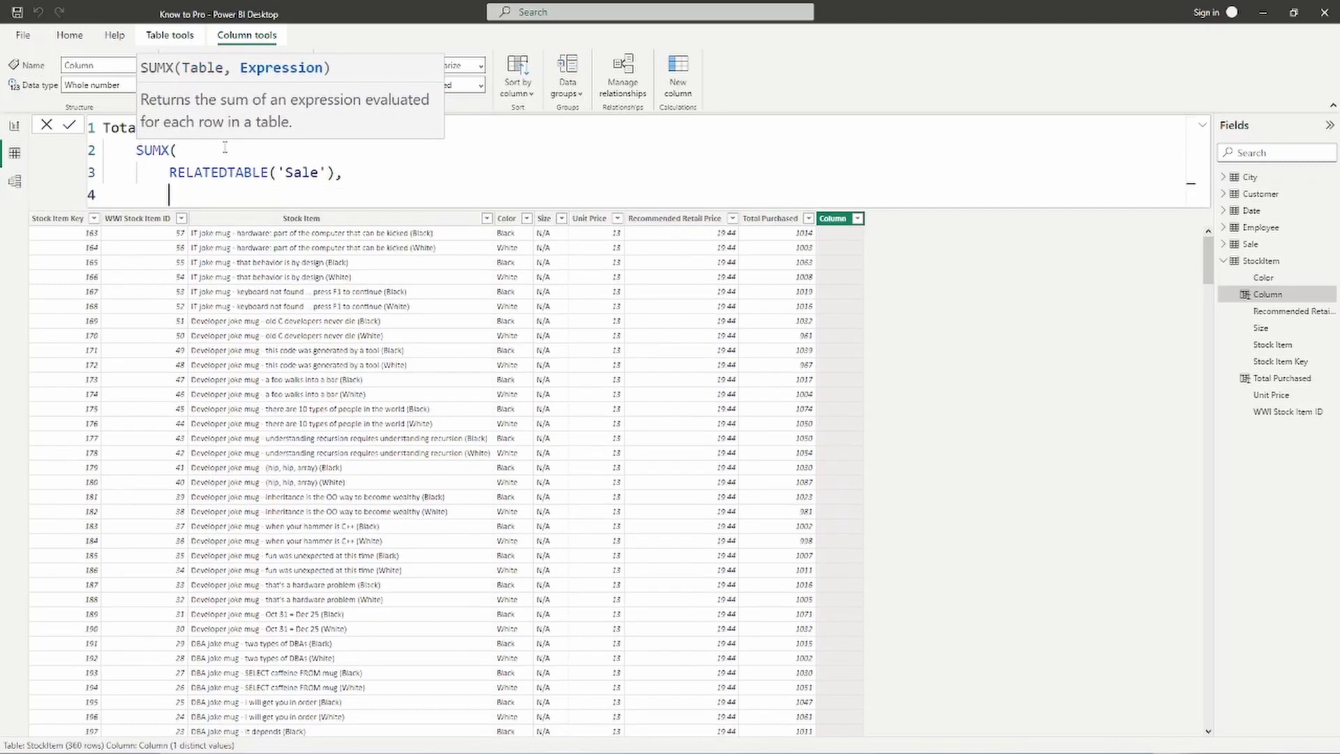
# Step: Use 'Sale'[Profit] as the SUMX expression argument, close the function and commit the Total Profit column
pyautogui.write("'")
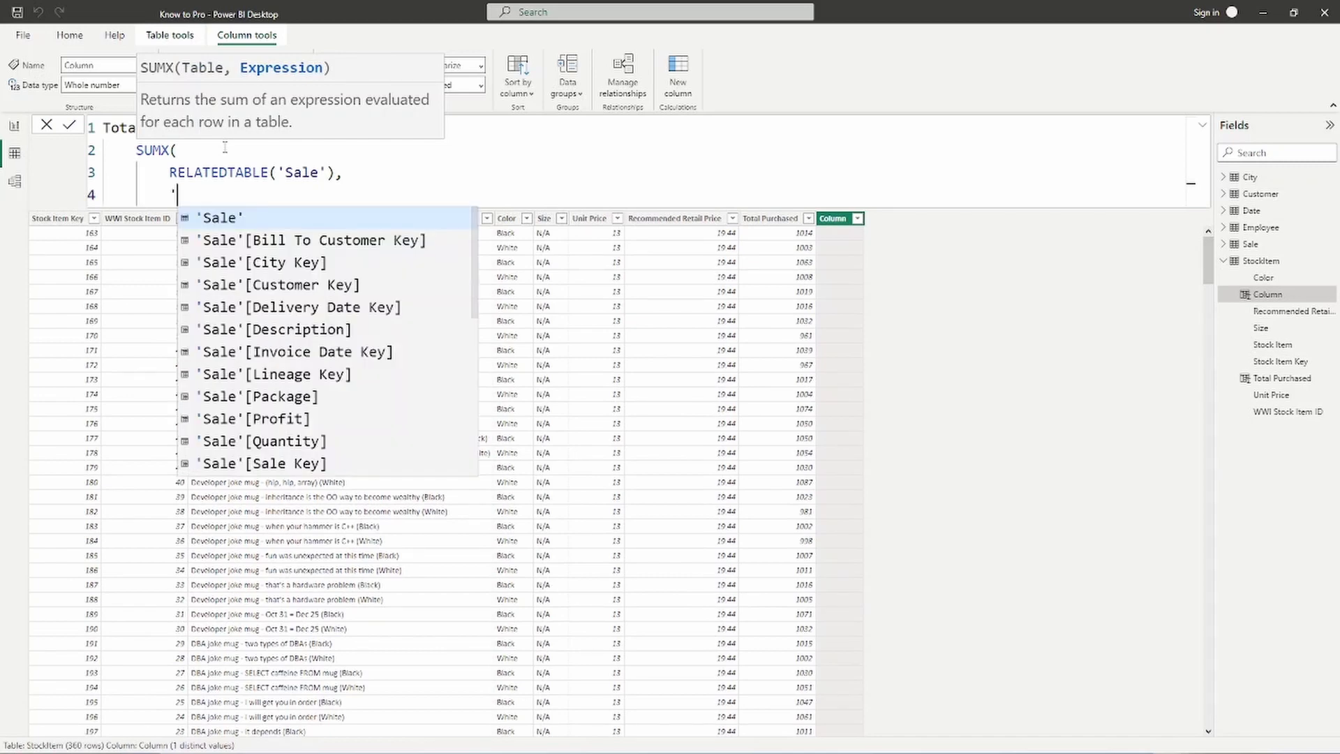
pyautogui.press('Tab')
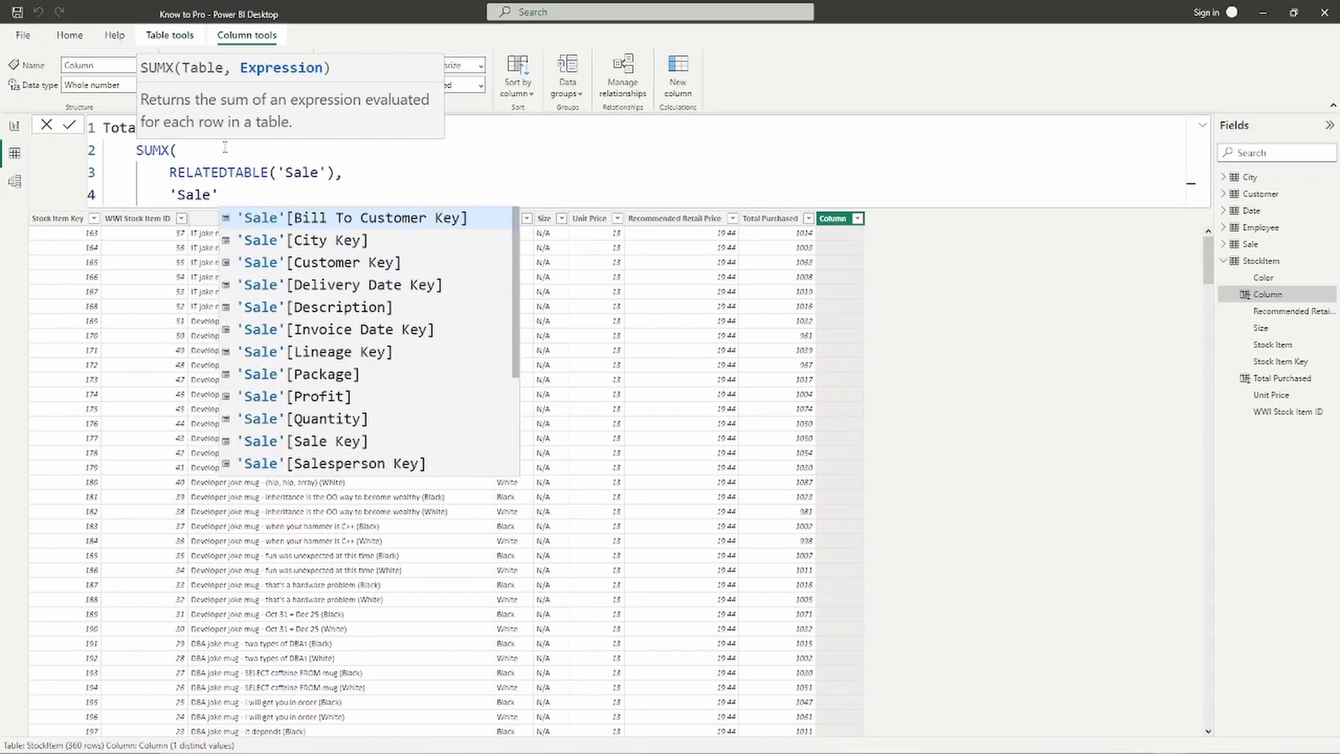
pyautogui.write('[p')
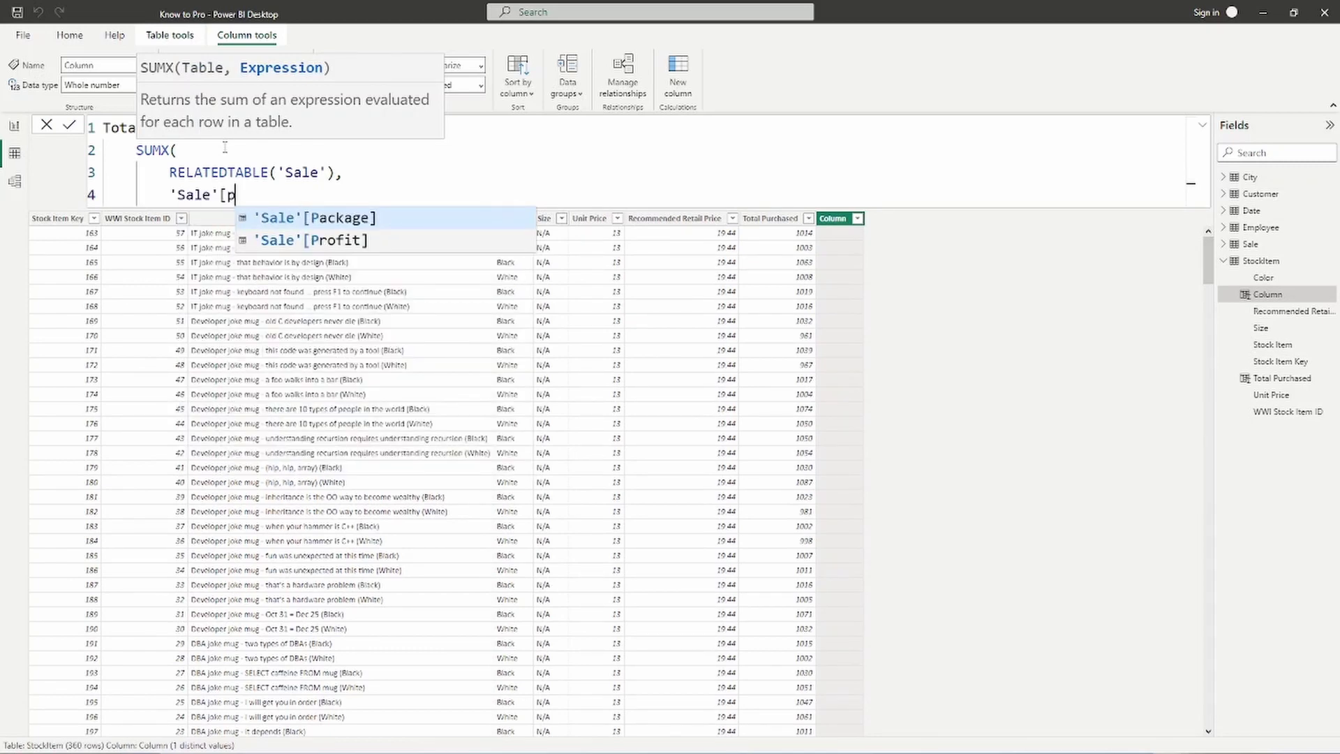
pyautogui.press('Down')
pyautogui.press('Tab')
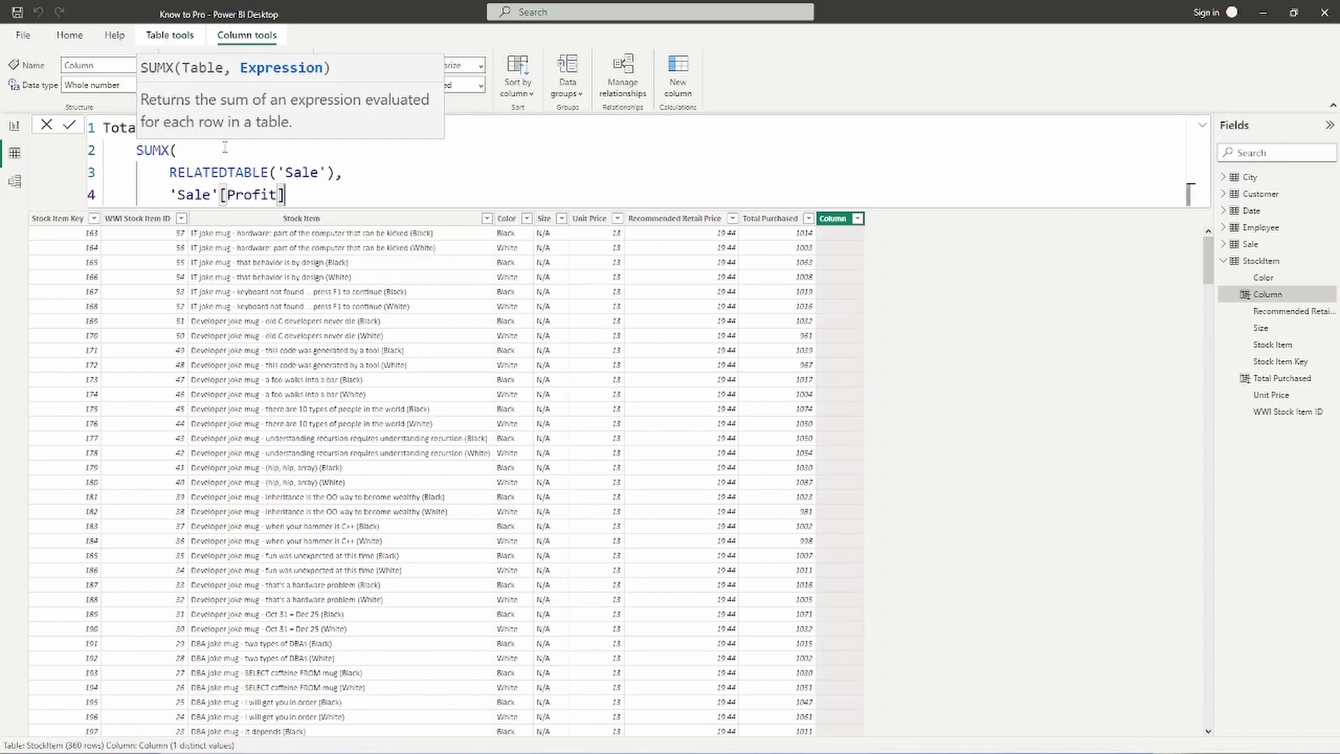
pyautogui.write(')')
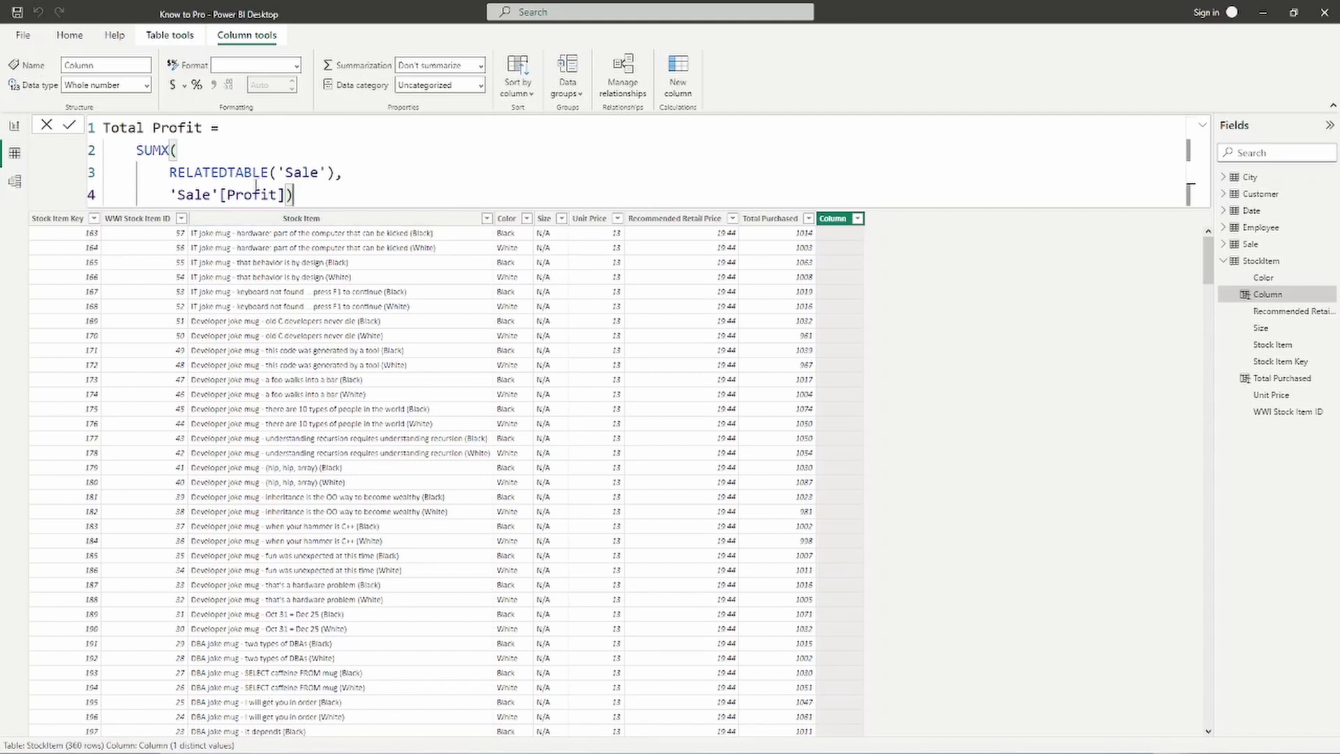
pyautogui.click(70, 127)
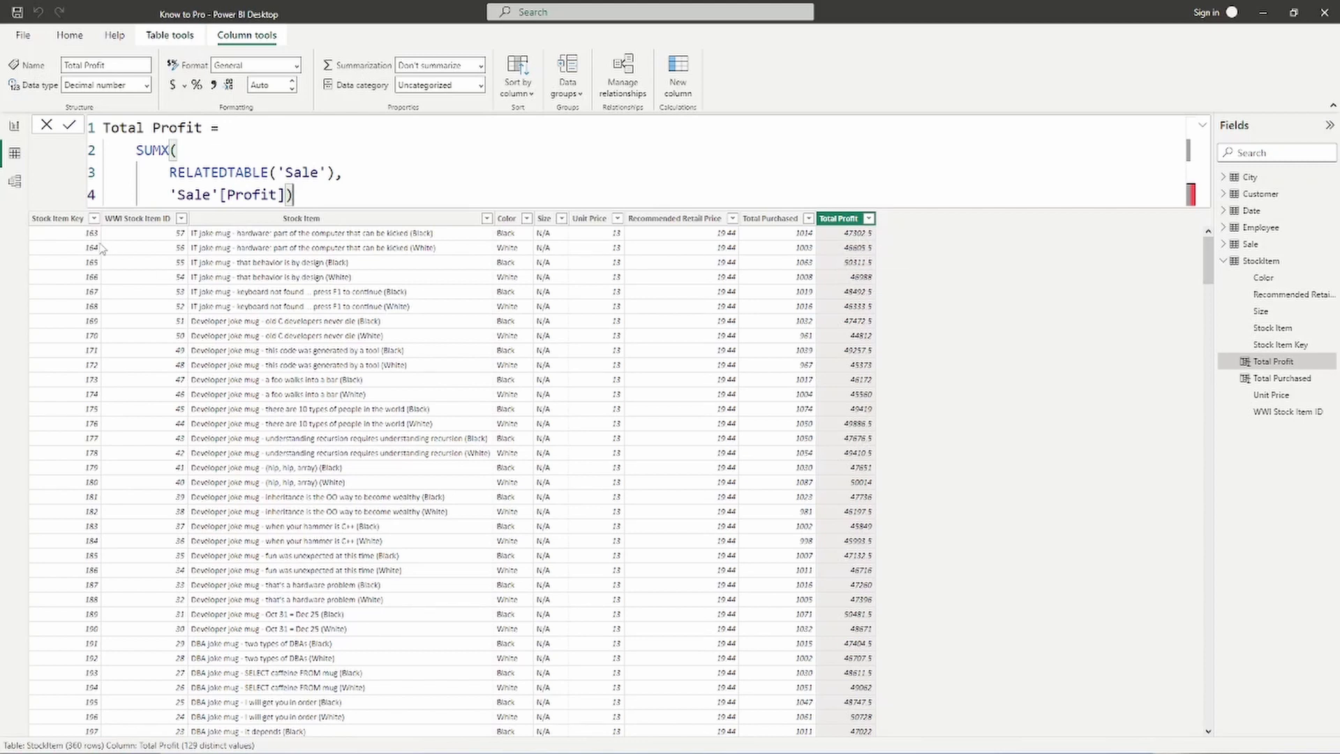
# Step: Show the Sale table's data, and examine the relationship between Sale and StockItem in the model diagram
pyautogui.moveTo(67, 225); pyautogui.dragTo(120, 242)
pyautogui.press('Escape')
pyautogui.click(1267, 246)
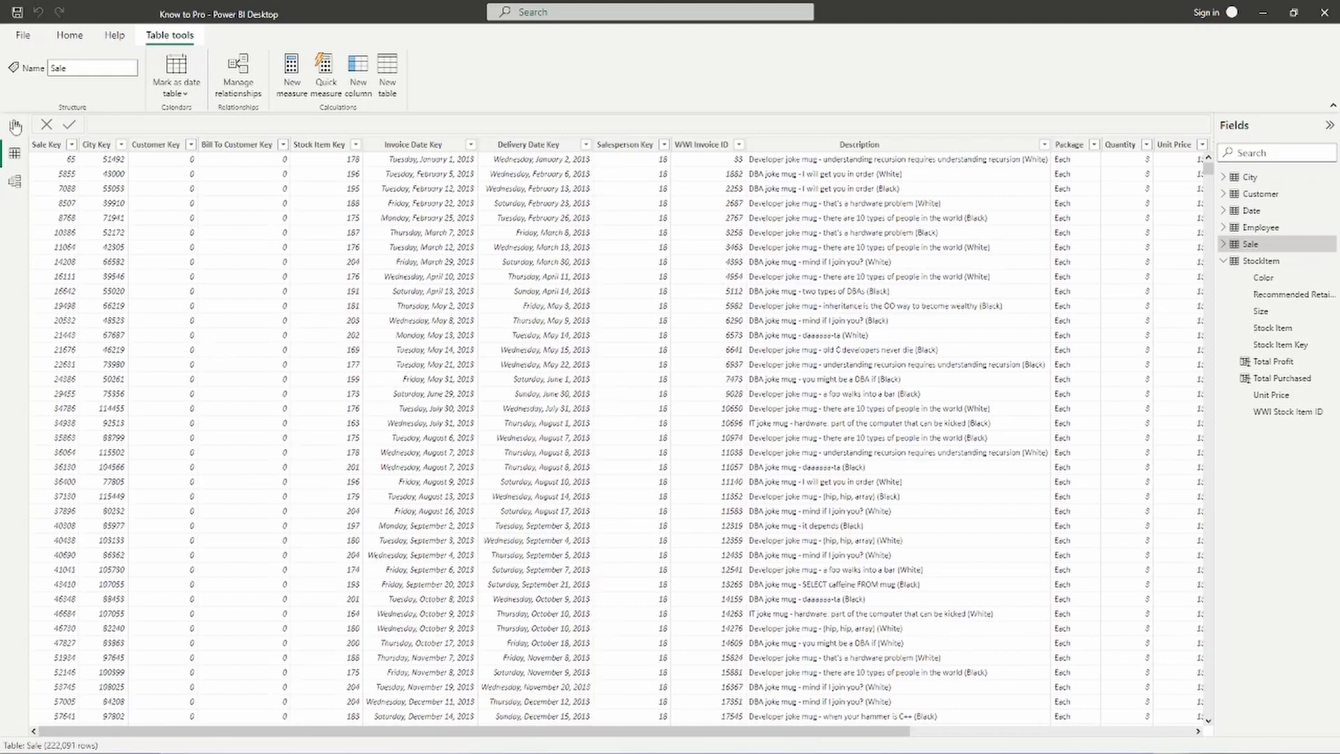
pyautogui.click(14, 182)
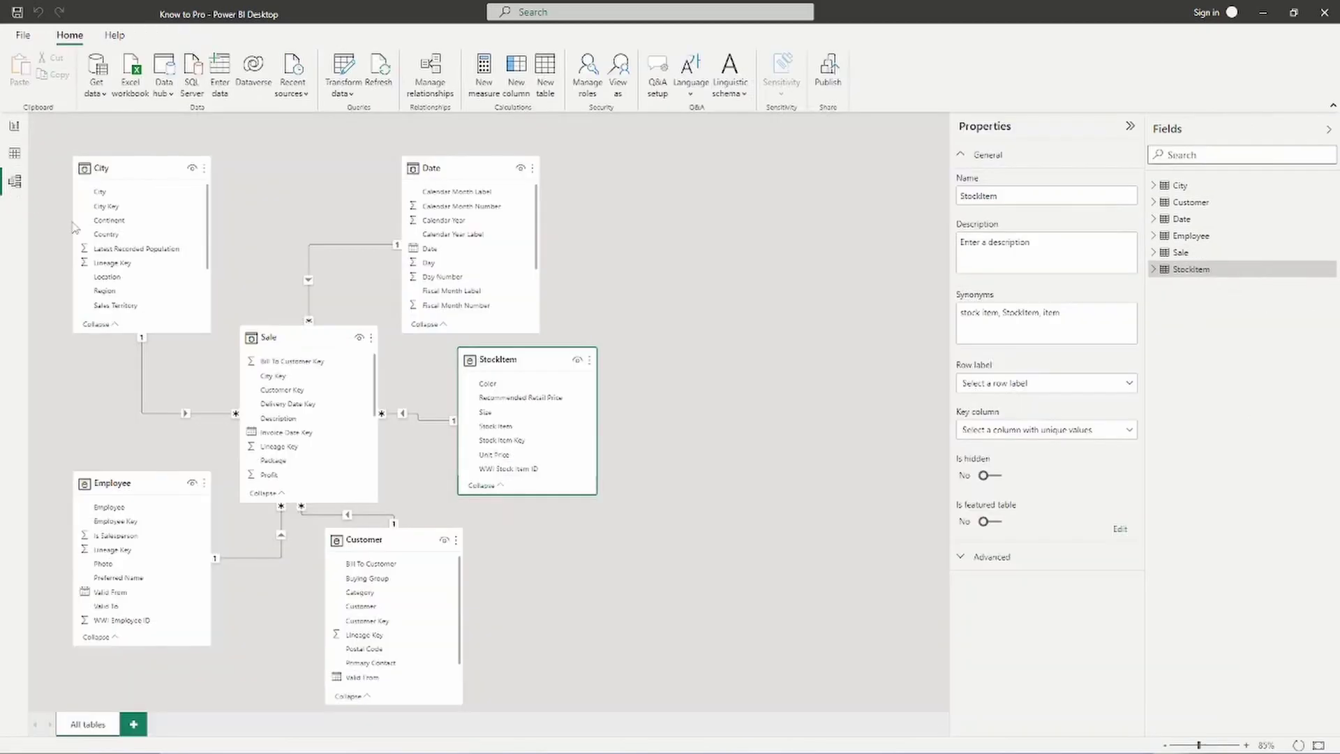
pyautogui.moveTo(448, 370); pyautogui.dragTo(375, 370)
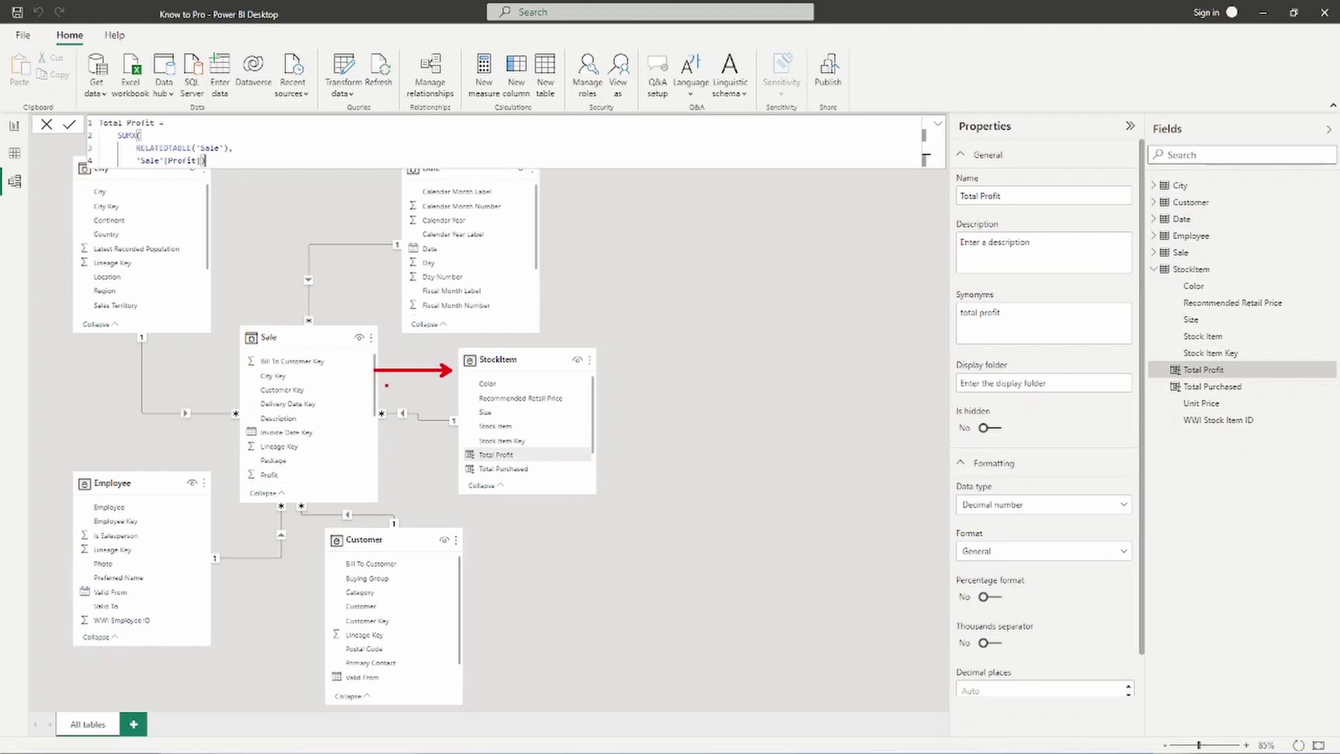
pyautogui.write('tR')
pyautogui.write('e')
pyautogui.write('lated')
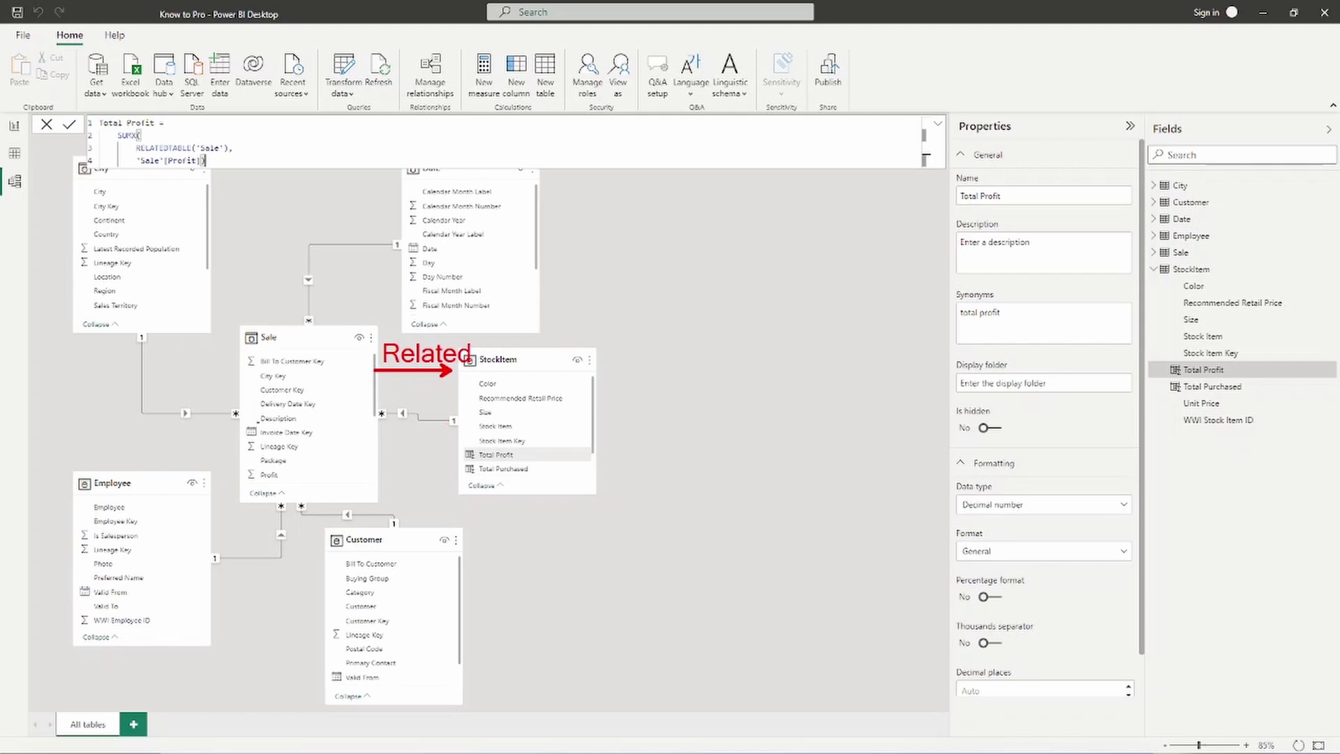
pyautogui.press('Escape')
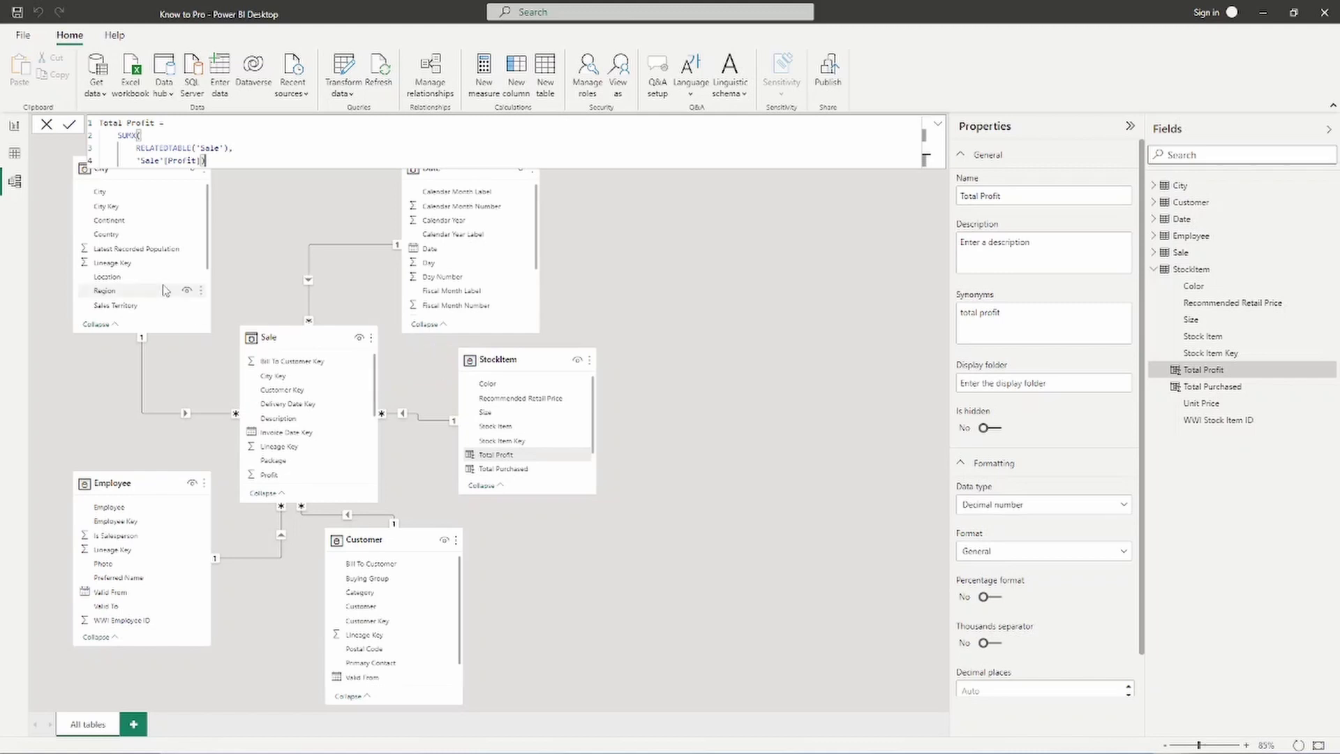
# Step: Return to the Sale table's data and add a calculated column named Color, with its expression starting on a second formula line
pyautogui.click(21, 160)
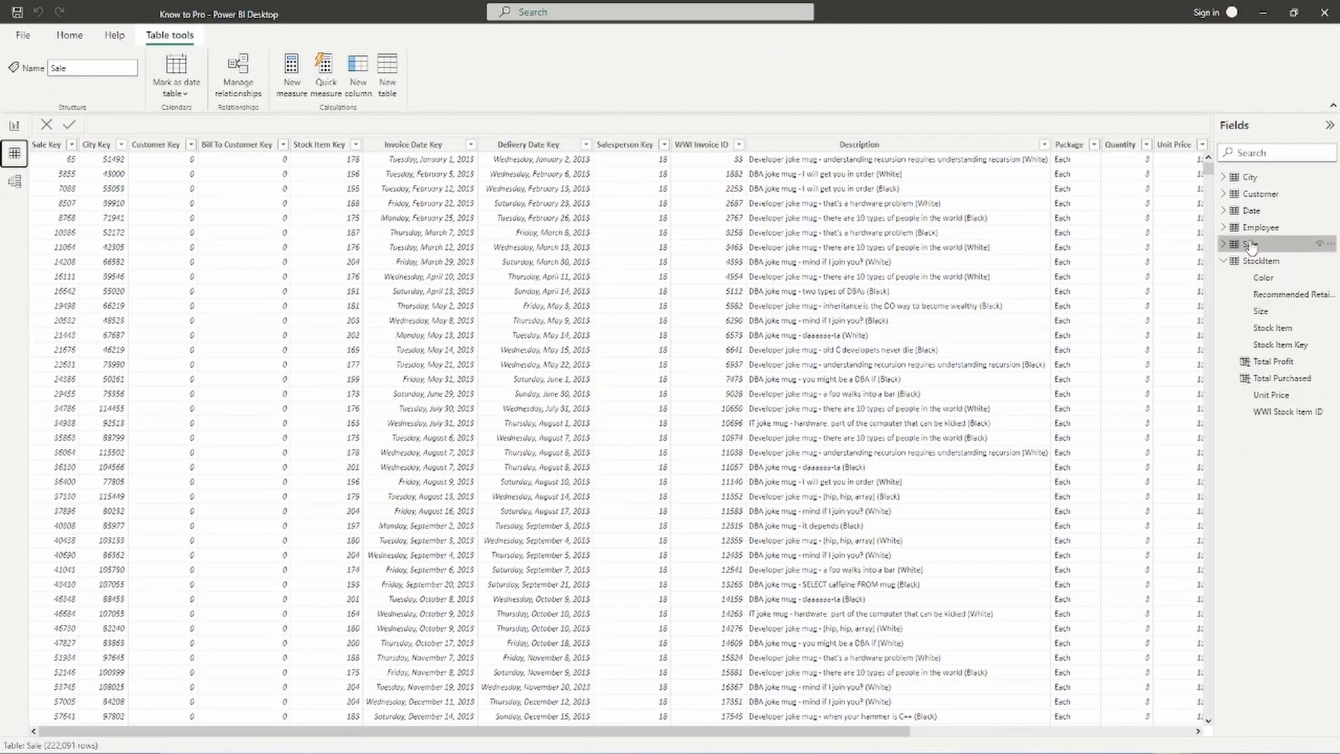
pyautogui.moveTo(846, 733); pyautogui.dragTo(981, 737)
pyautogui.click(1097, 743)
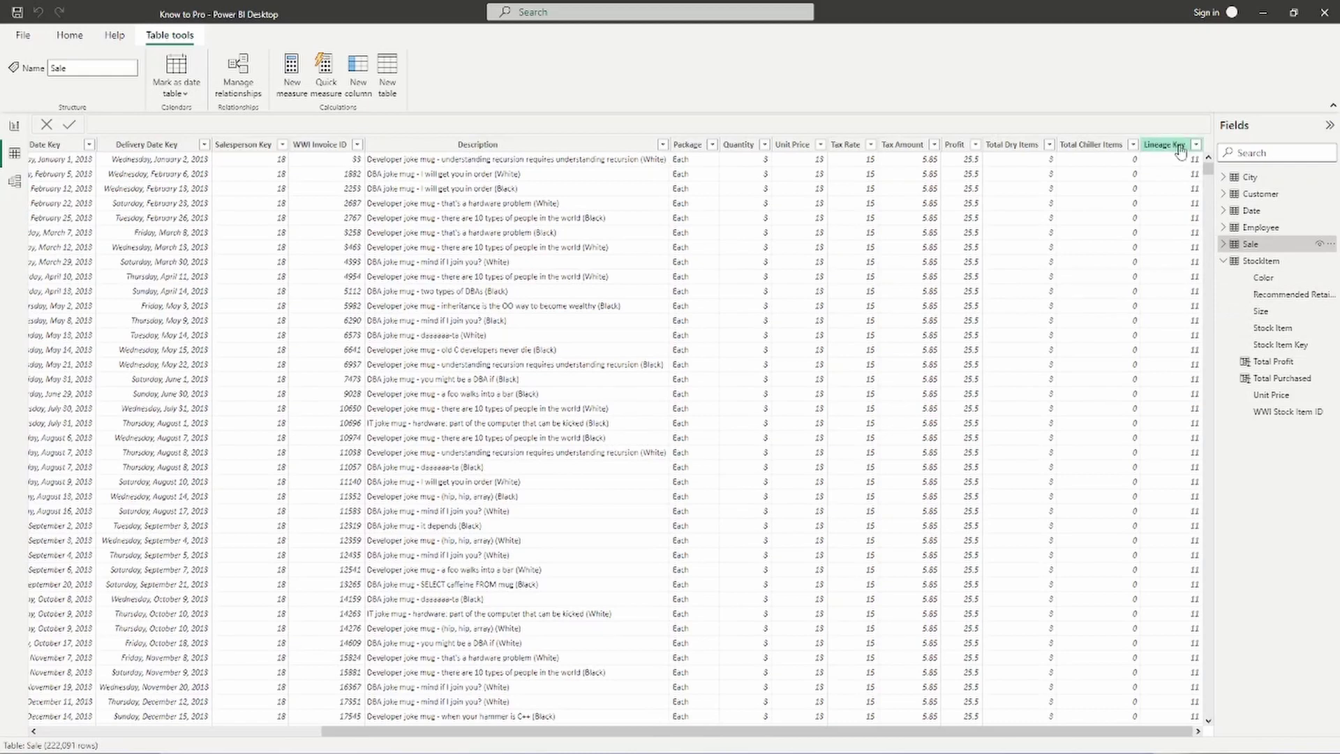
pyautogui.click(360, 70)
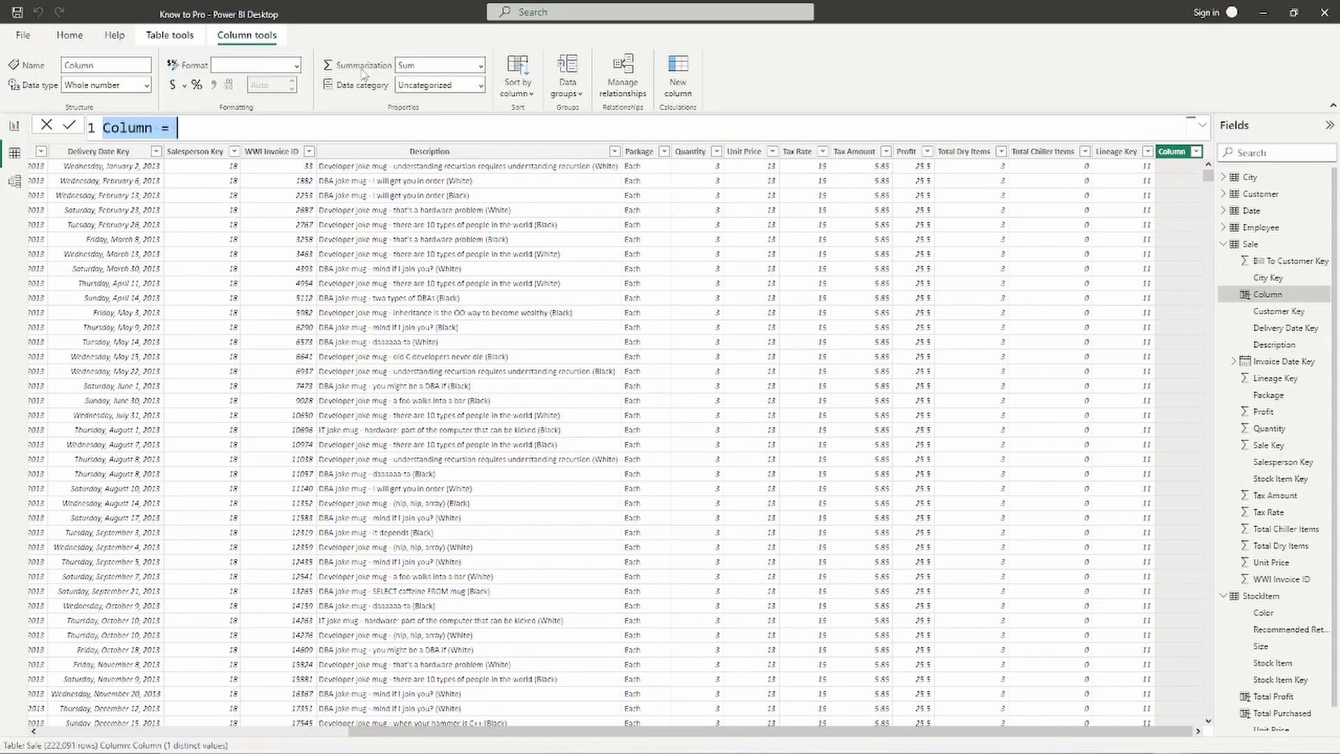
pyautogui.write('Col')
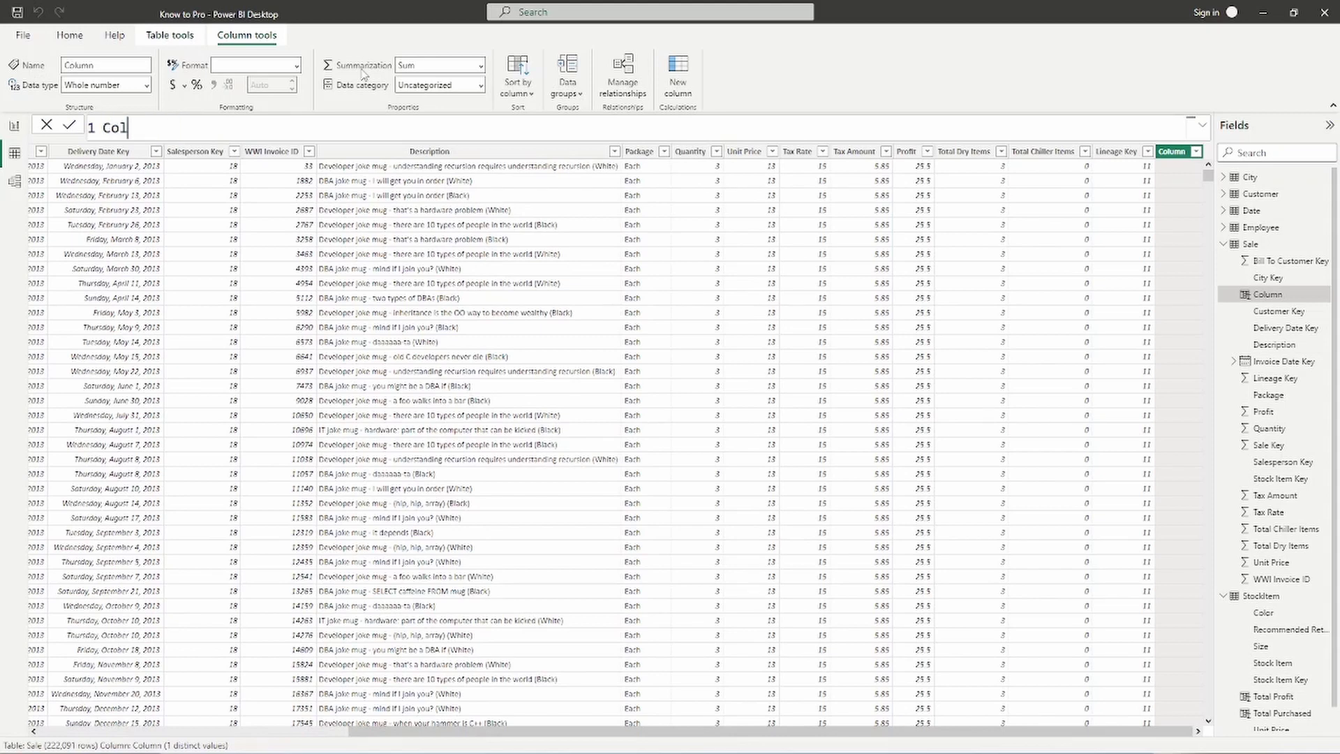
pyautogui.write('or =')
pyautogui.hotkey('shift', 'Return')
pyautogui.press('Tab')
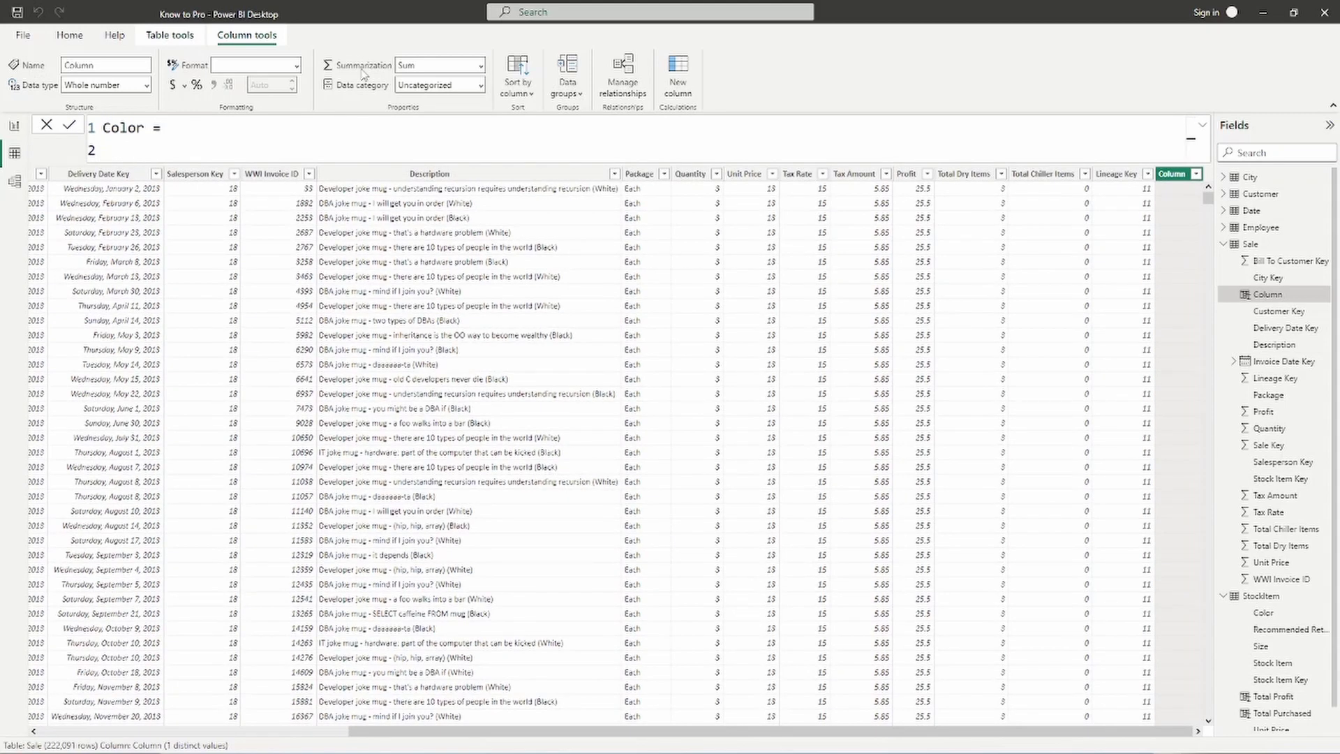
# Step: Try to reference the StockItem table directly in the Color expression, and clear that entry
pyautogui.write("'")
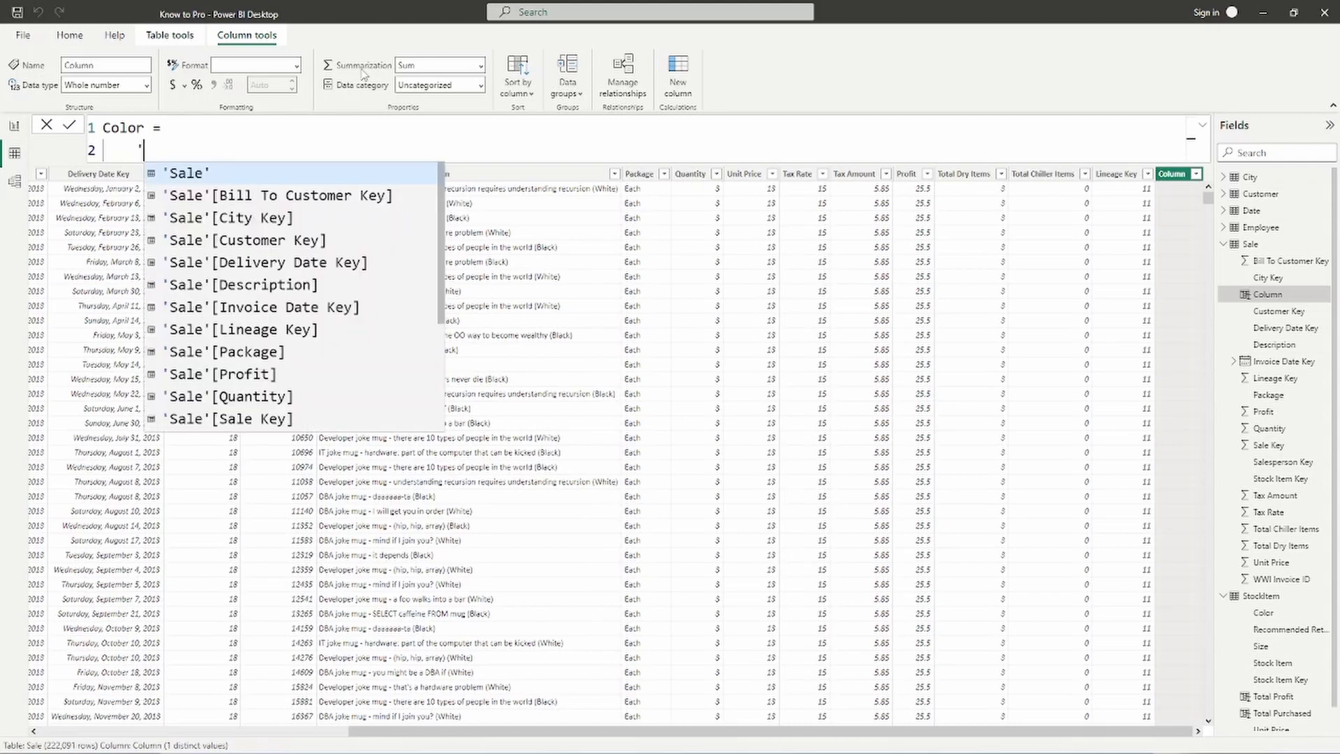
pyautogui.write('sto')
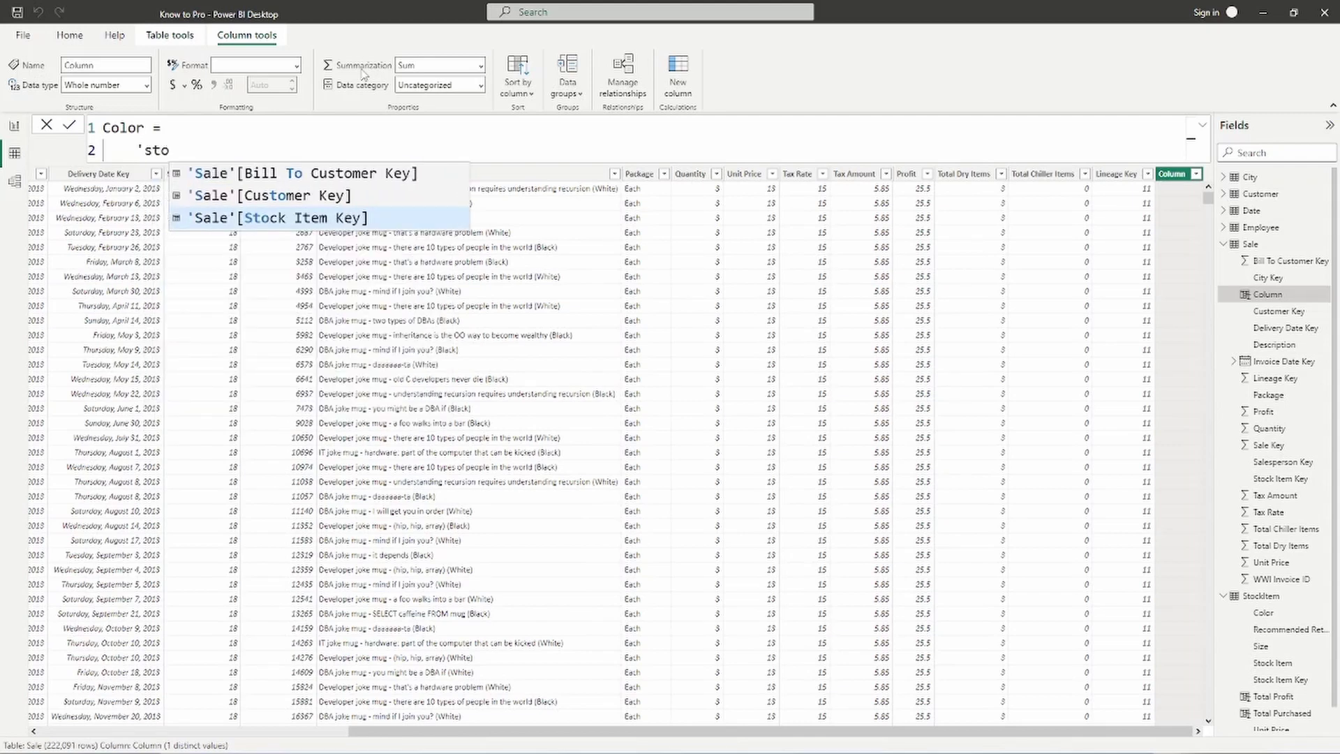
pyautogui.press('BackSpace')
pyautogui.press('BackSpace')
pyautogui.press('BackSpace')
pyautogui.press('BackSpace')
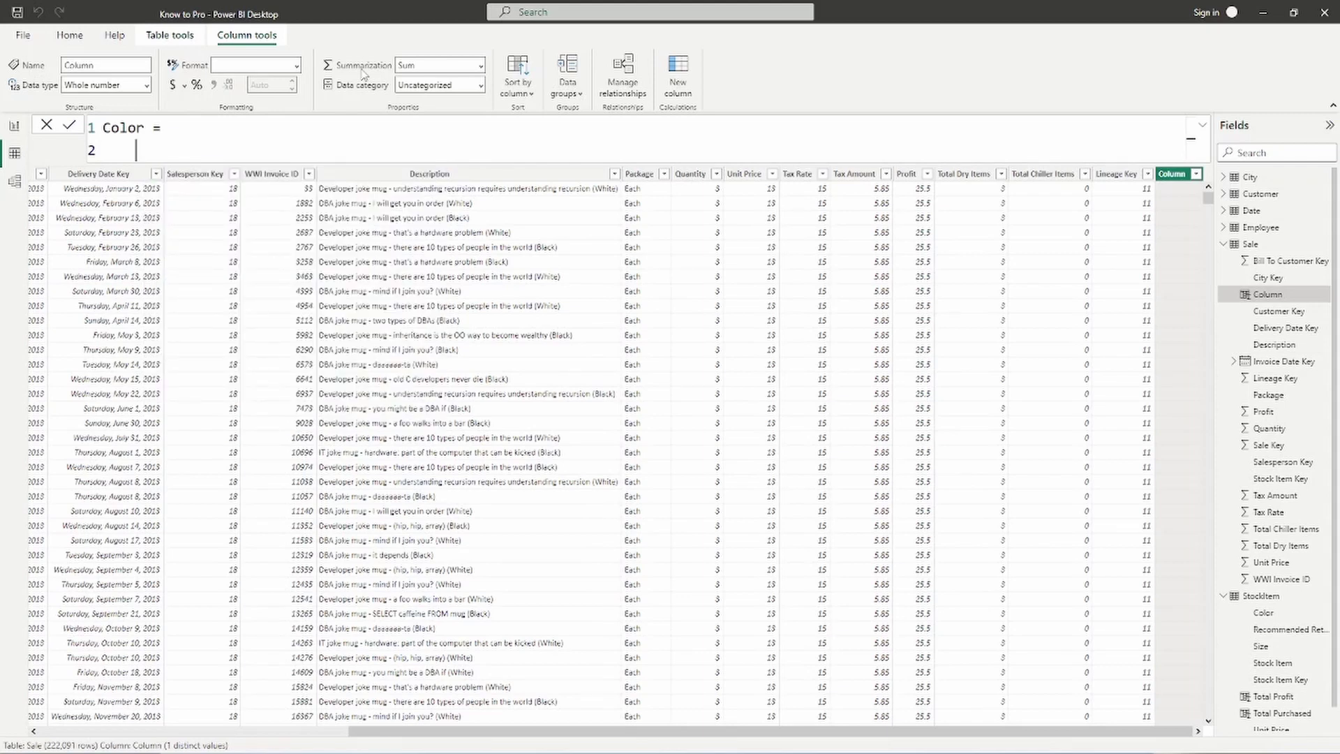
# Step: Complete the Color formula as RELATED('StockItem'[Color]), commit the column and look through its values in the Sale table
pyautogui.write('Rel')
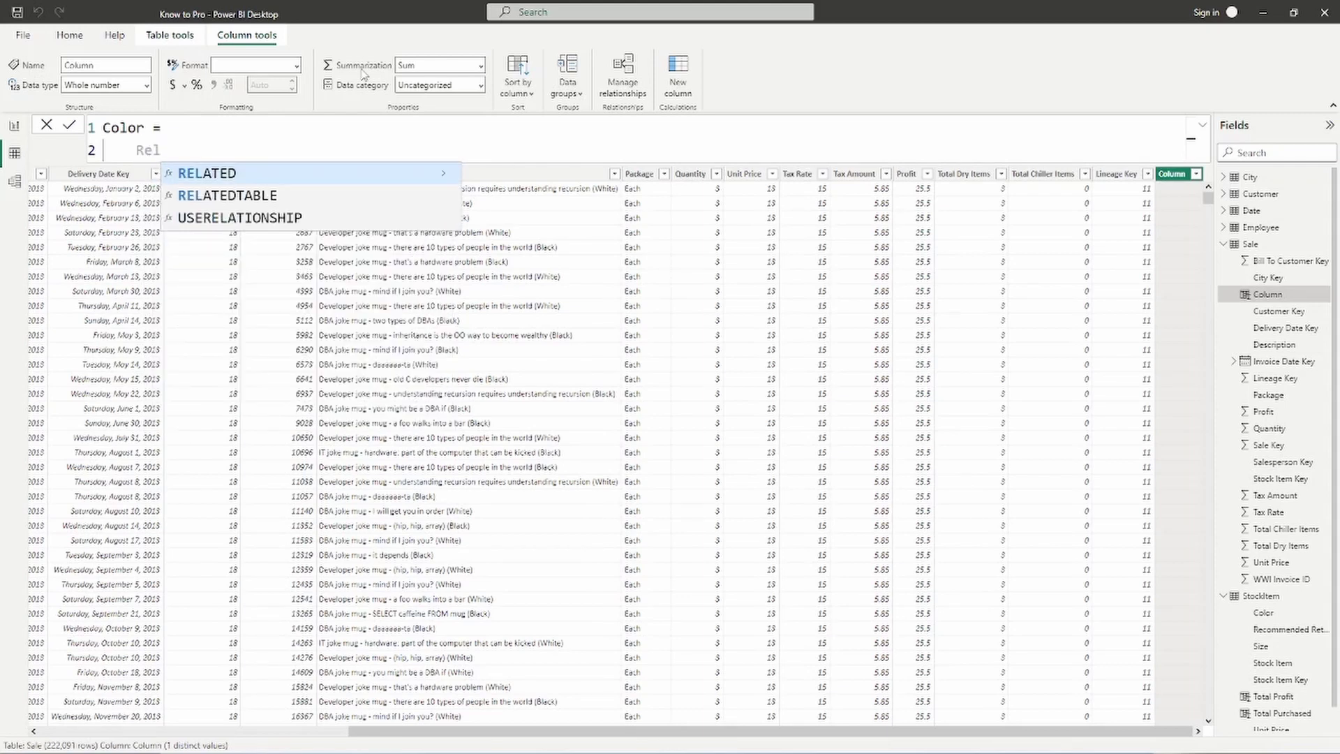
pyautogui.press('Tab')
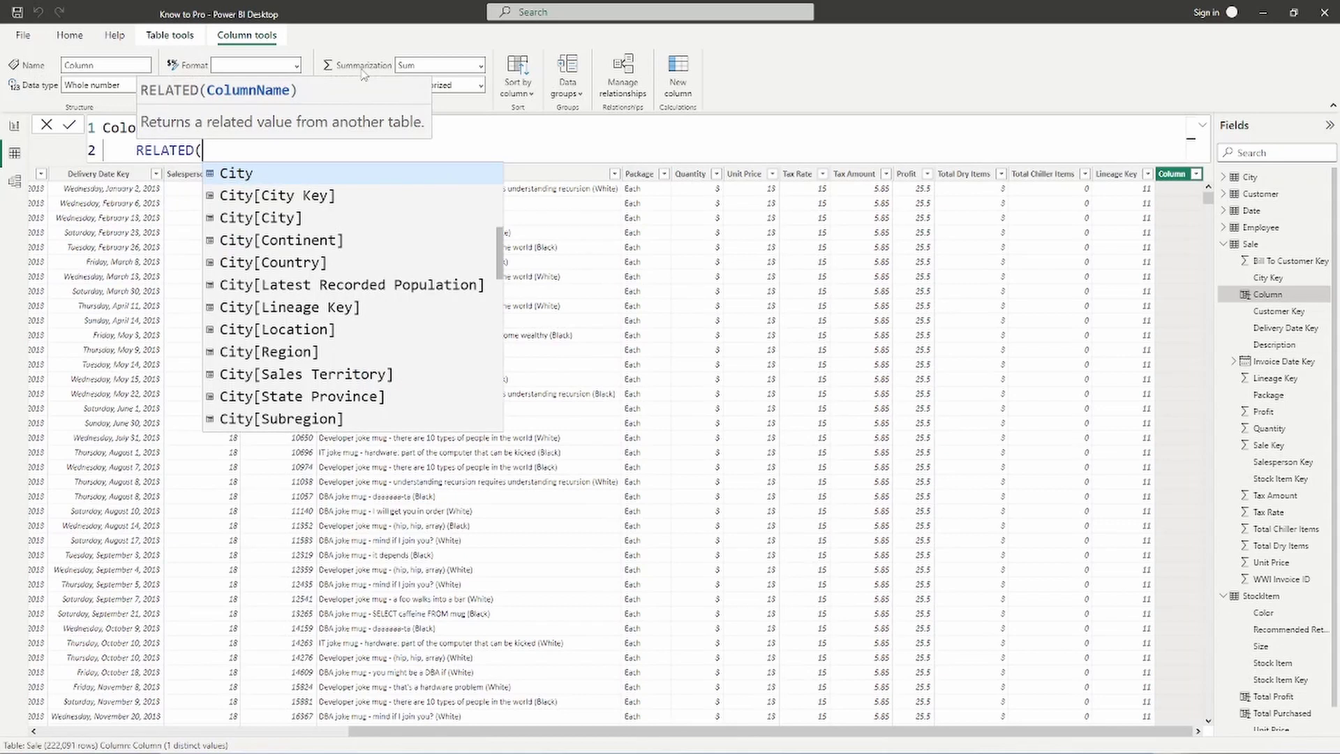
pyautogui.write("'s")
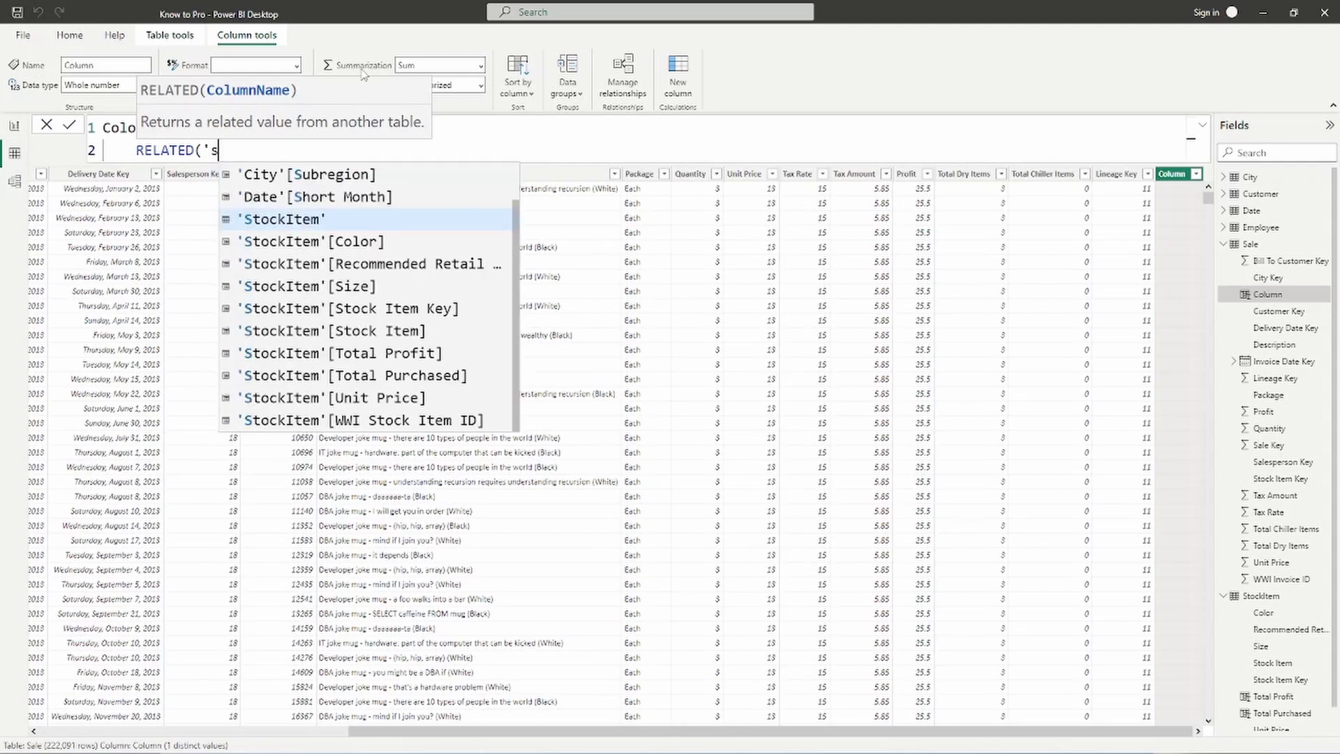
pyautogui.press('Down')
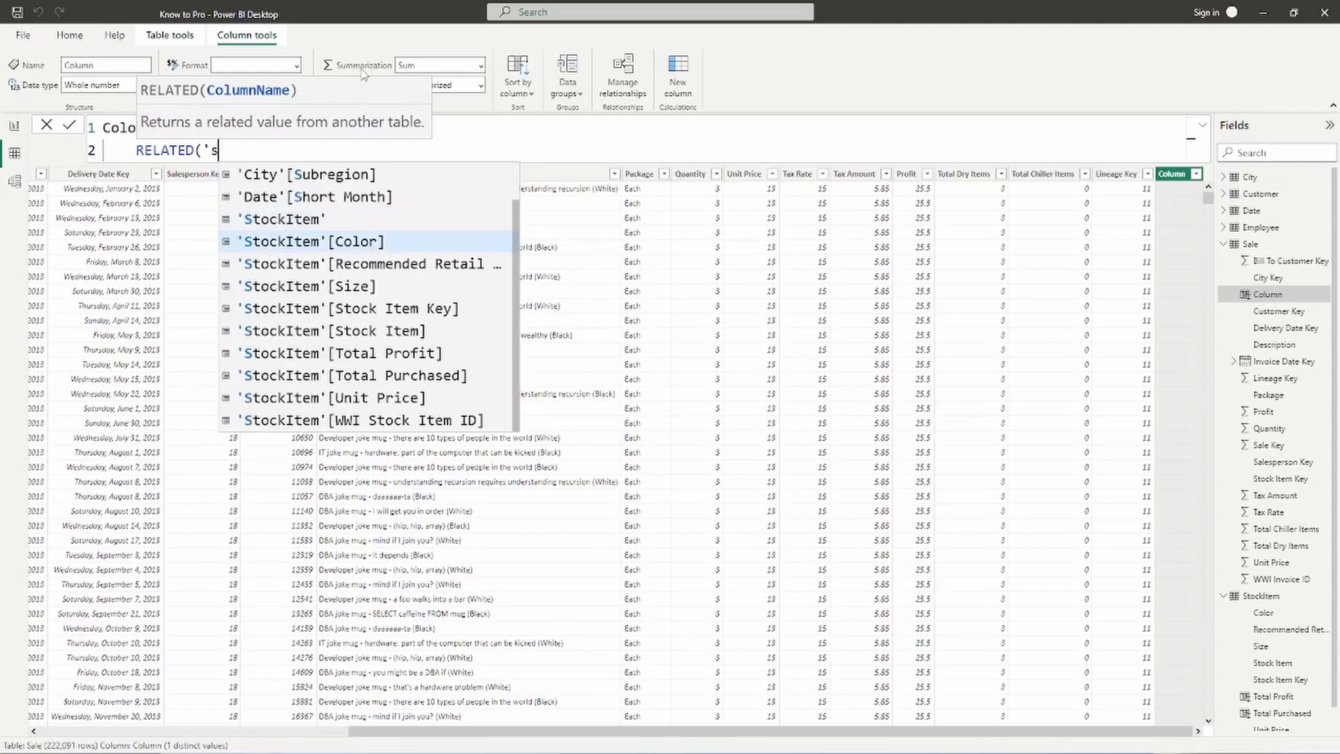
pyautogui.press('Tab')
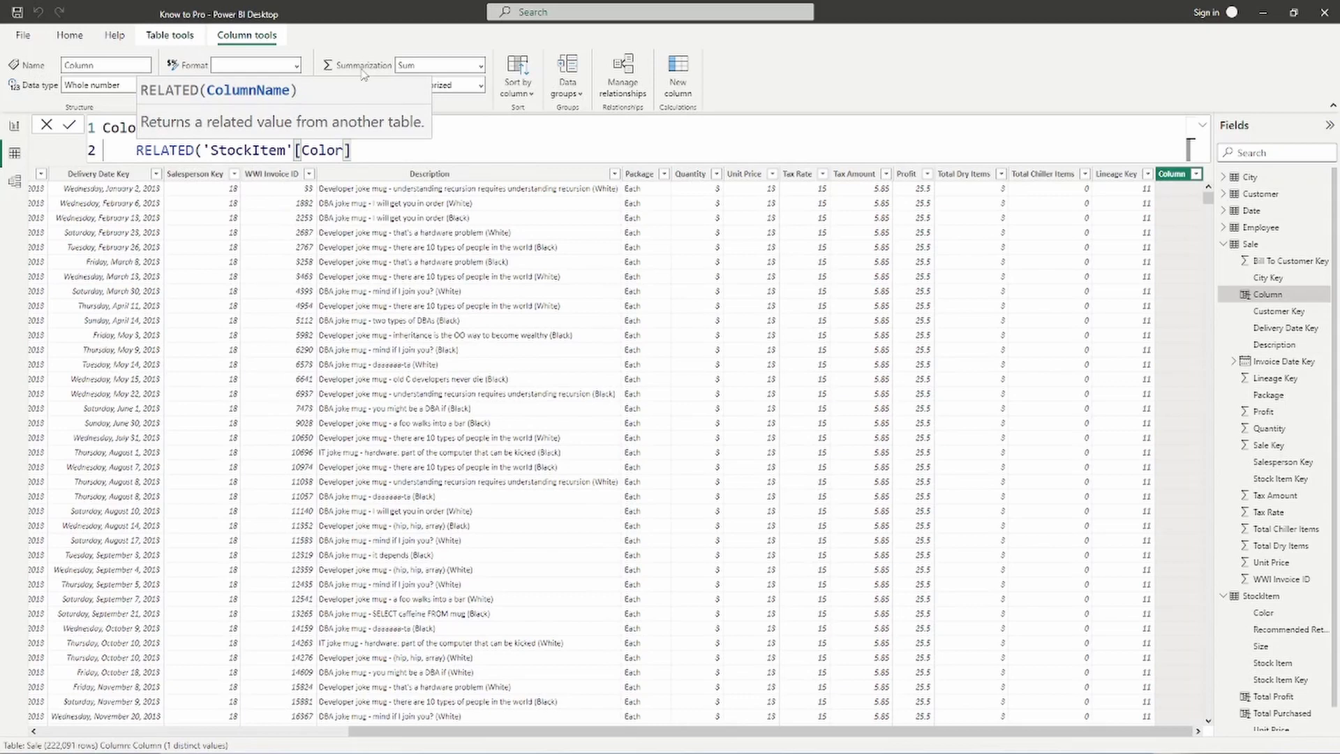
pyautogui.write(')')
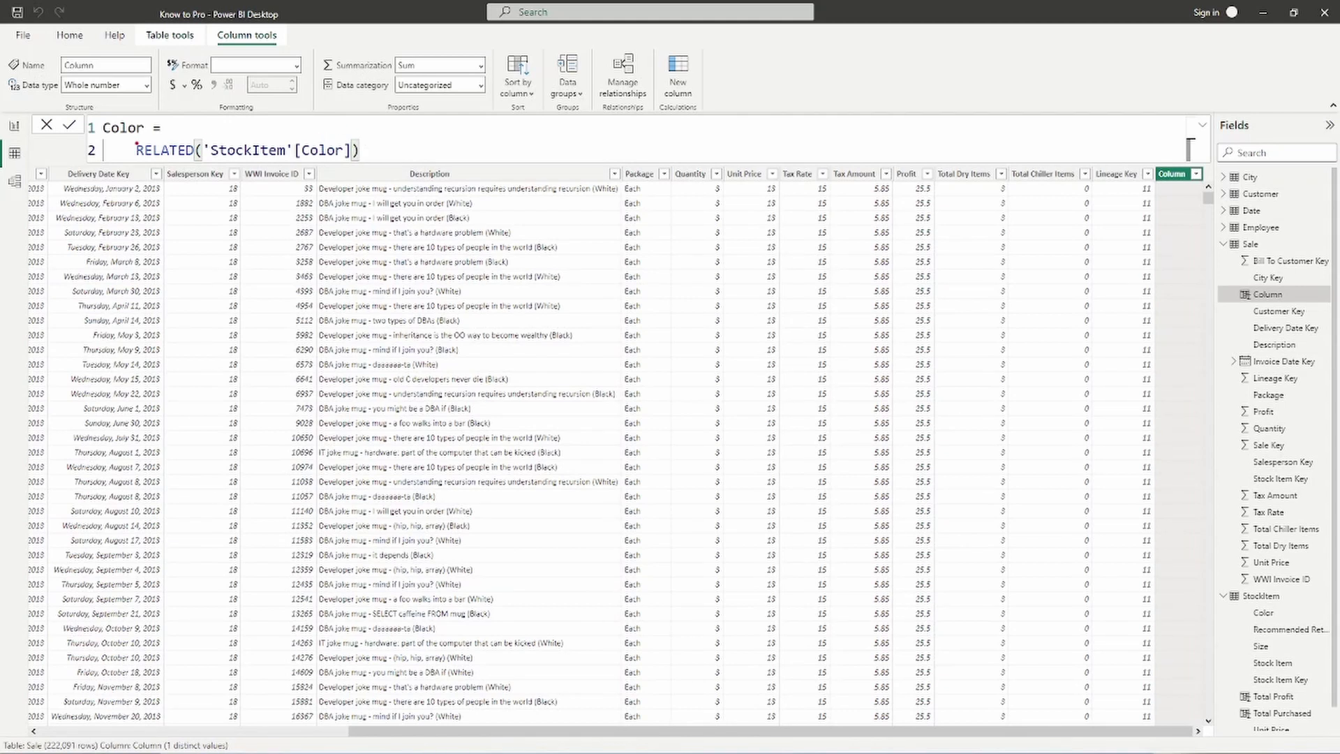
pyautogui.moveTo(127, 142); pyautogui.dragTo(379, 163)
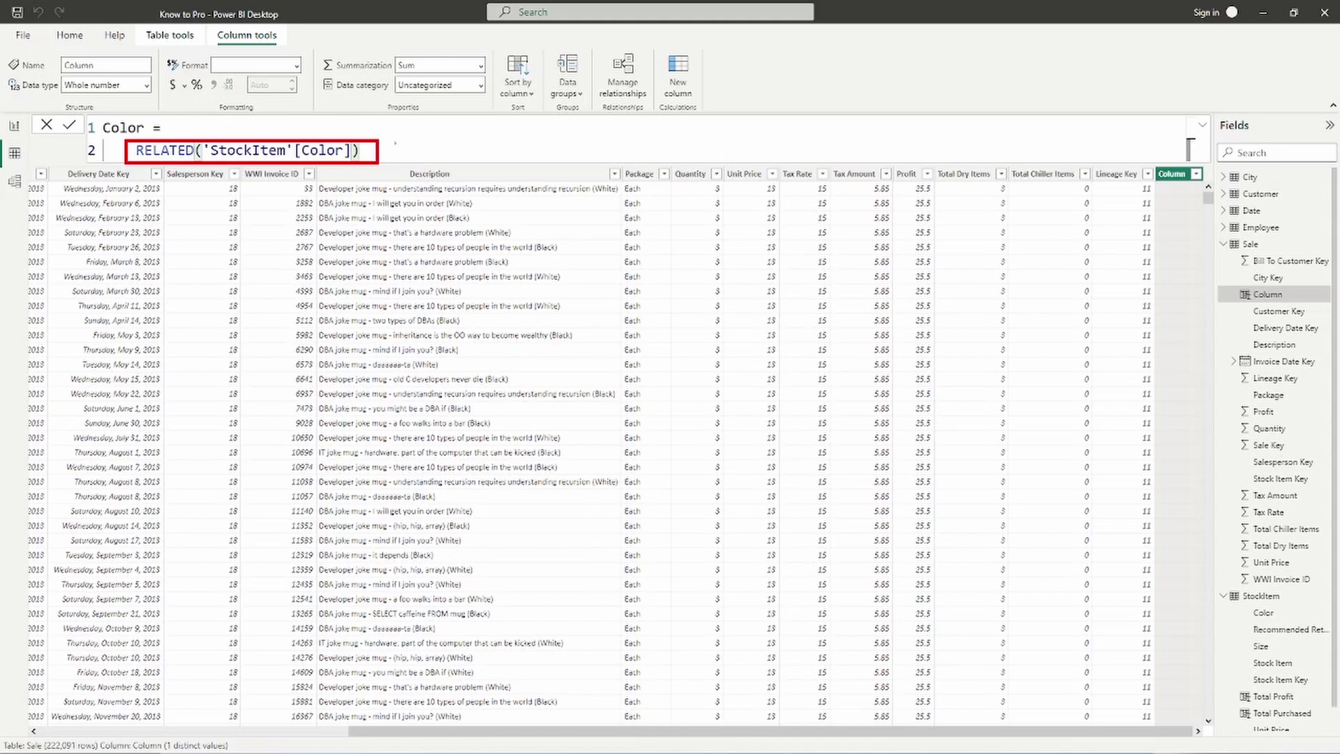
pyautogui.click(70, 125)
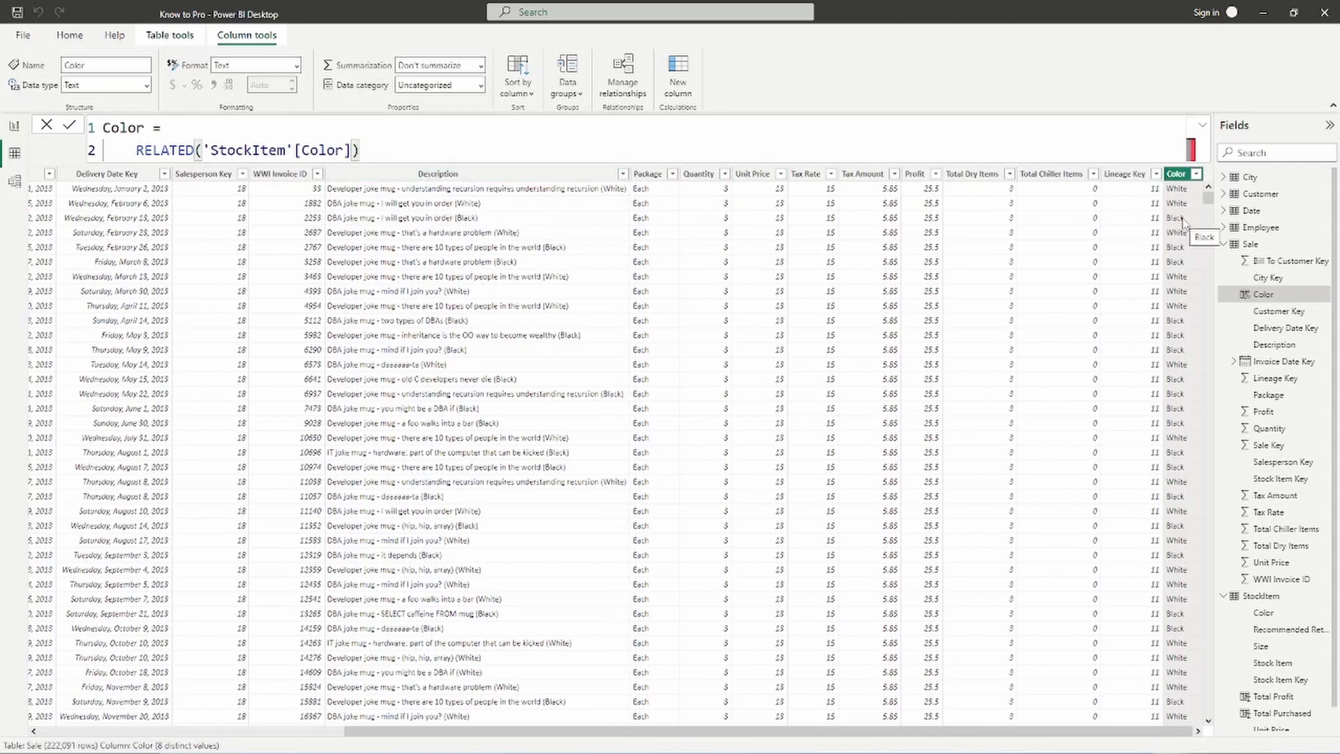
pyautogui.scroll(-6, 1152, 397)
pyautogui.scroll(6, 1151, 388)
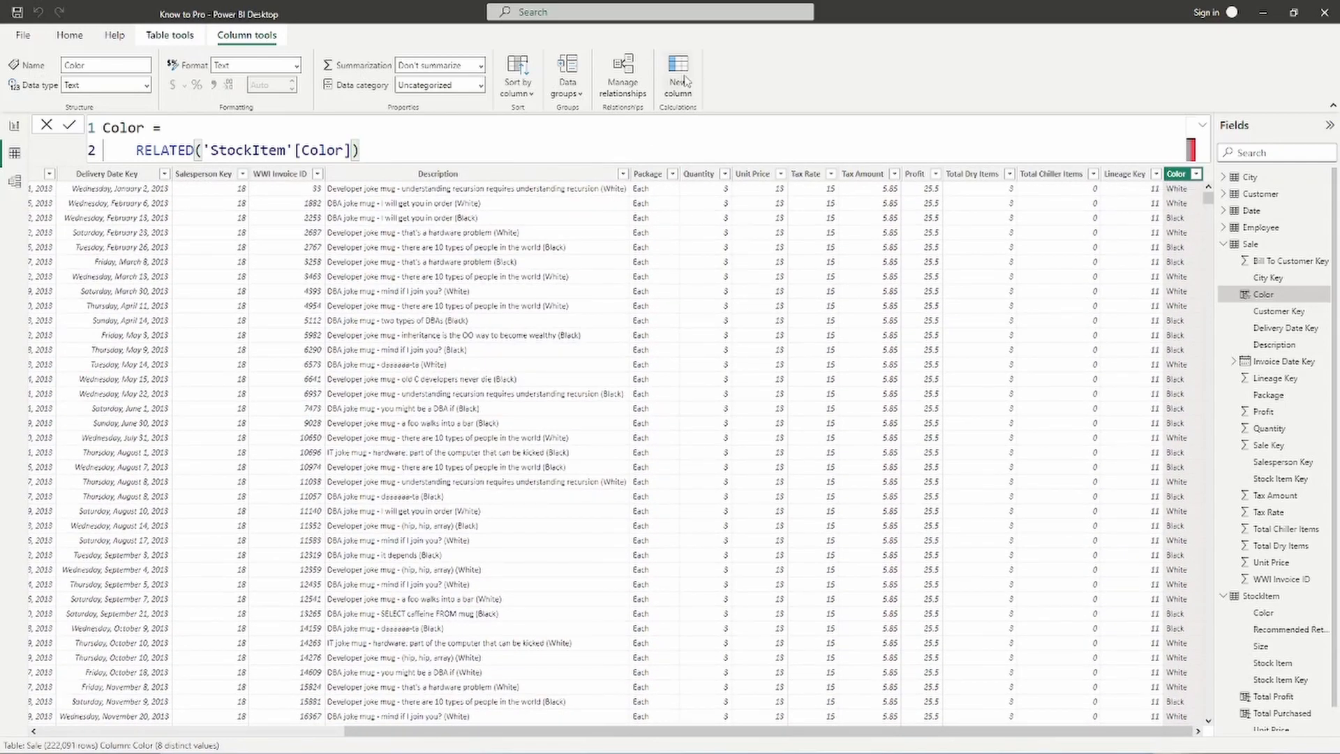